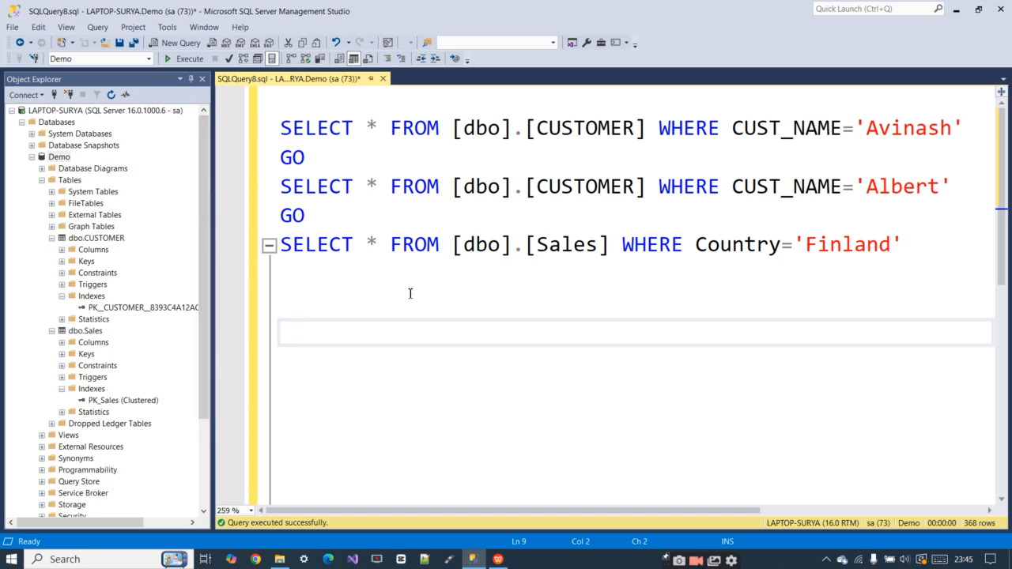
Launch SQL Server Profiler, connect to the database engine, and run a trace with the Standard (default) template
{"action": "left_click", "coordinate": [166, 29]}
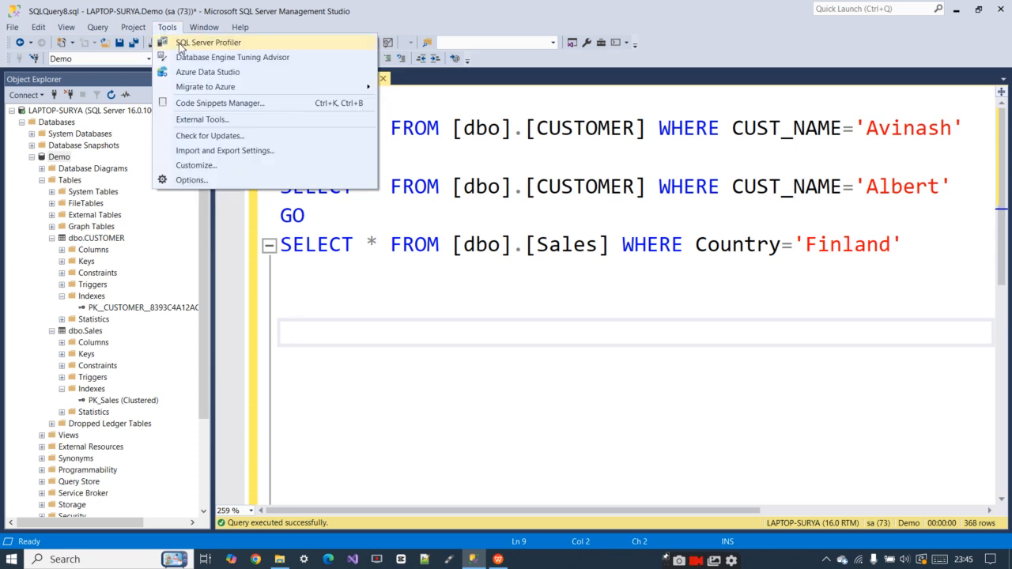
{"action": "left_click", "coordinate": [189, 42]}
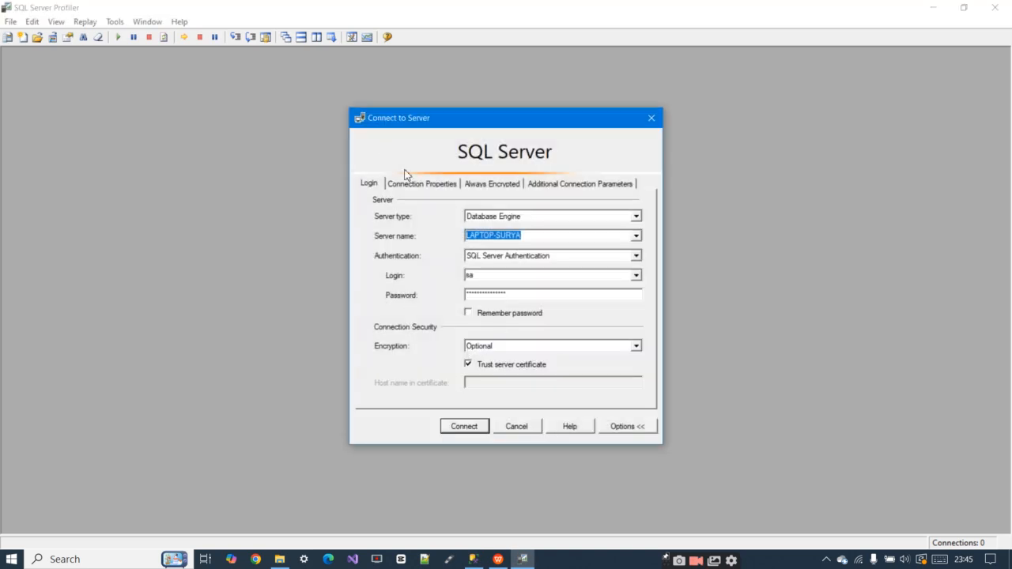
{"action": "left_click", "coordinate": [462, 427]}
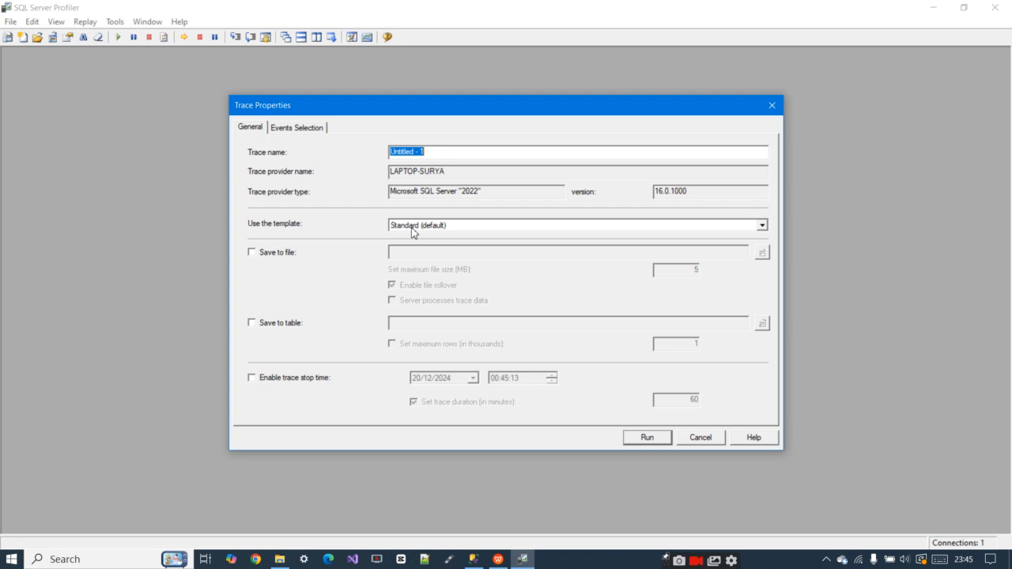
{"action": "left_click", "coordinate": [646, 439]}
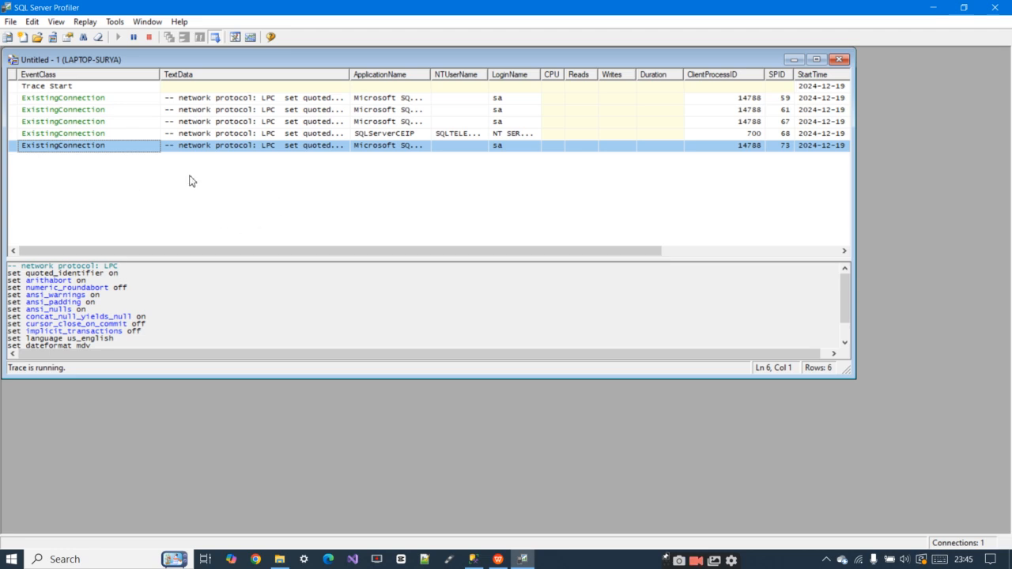
Switch to SQL Server Management Studio, execute only the first CUSTOMER SELECT statement, and inspect its batch events in SQL Server Profiler
{"action": "left_click", "coordinate": [473, 559]}
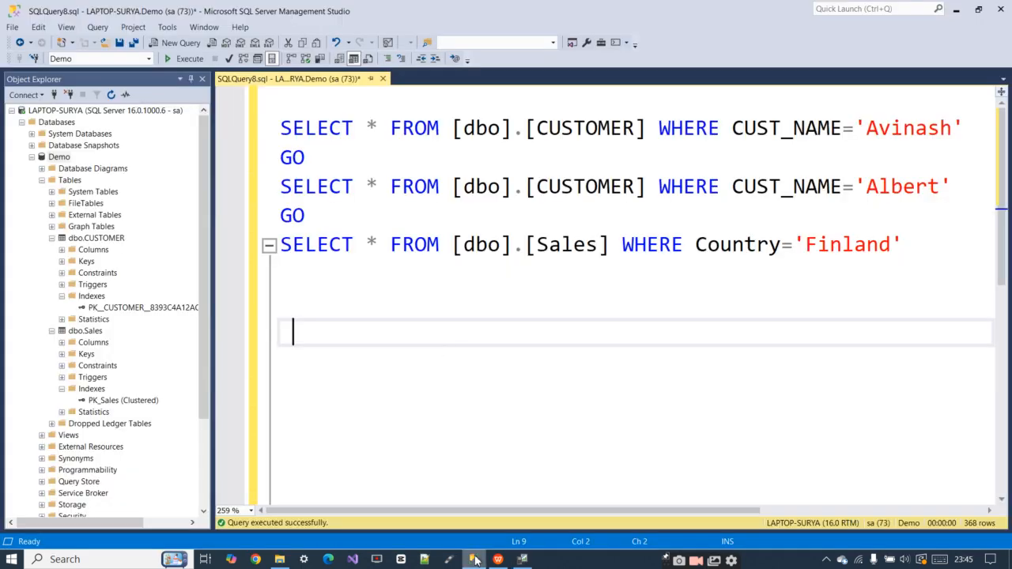
{"action": "left_click", "coordinate": [355, 168]}
{"action": "left_click_drag", "start_coordinate": [967, 129], "coordinate": [269, 133]}
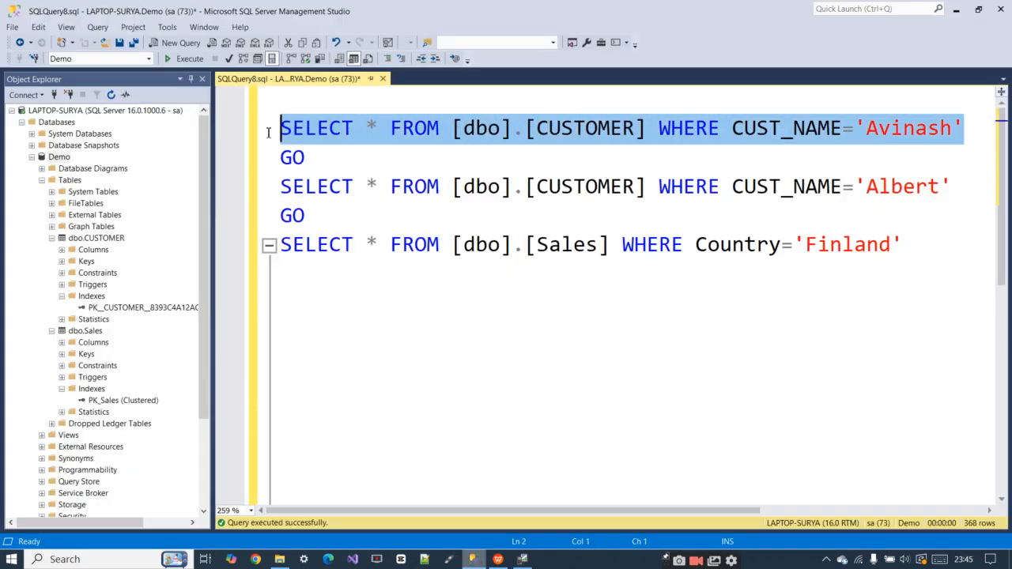
{"action": "left_click", "coordinate": [193, 61]}
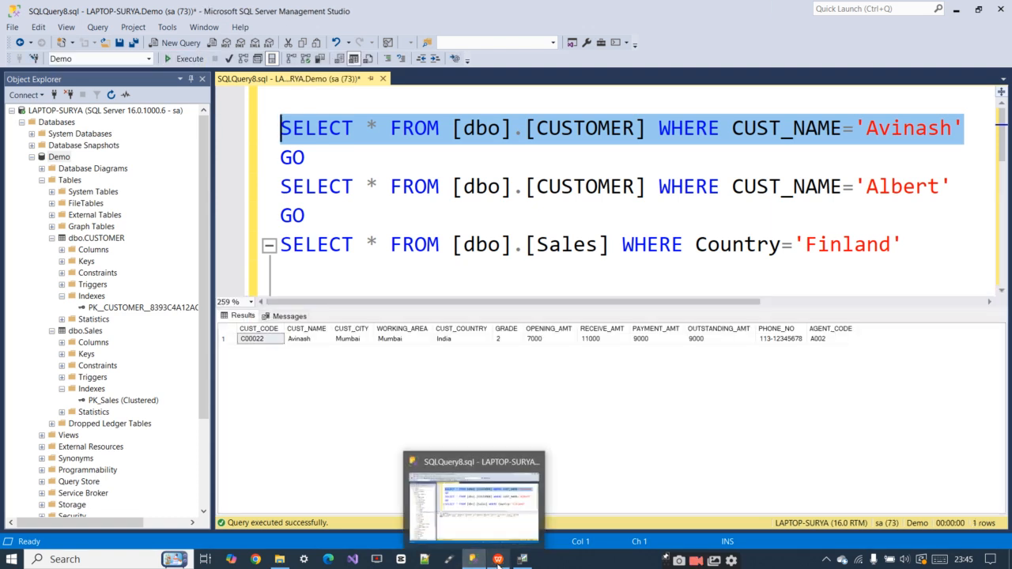
{"action": "left_click", "coordinate": [534, 561]}
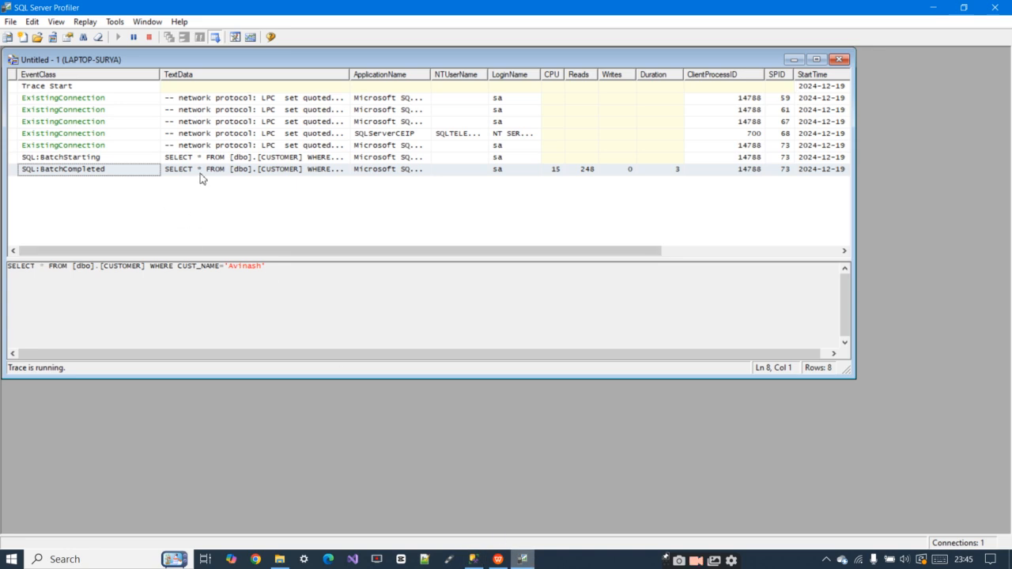
{"action": "left_click_drag", "start_coordinate": [239, 163], "coordinate": [241, 171]}
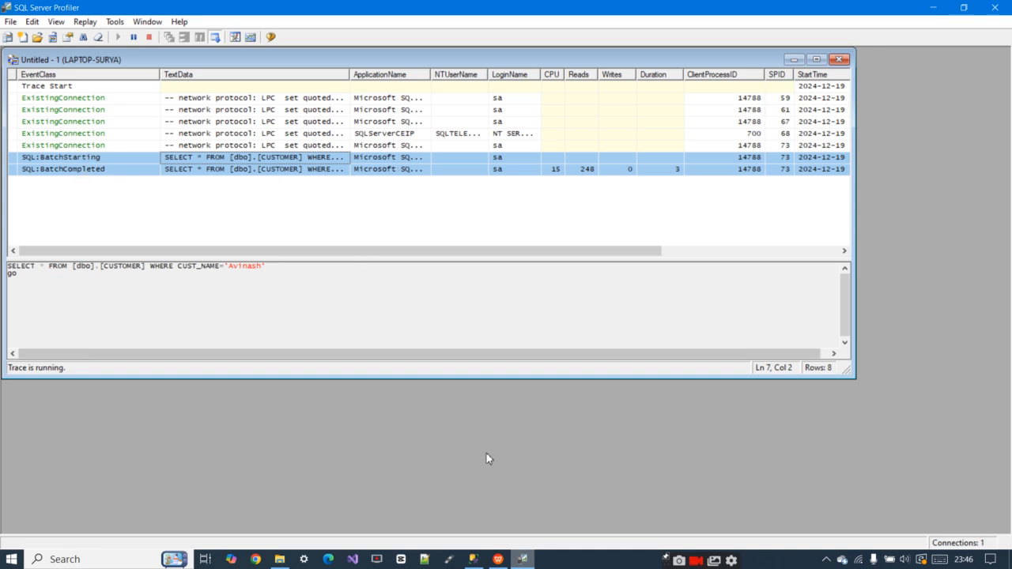
Switch to SQL Server Management Studio and execute the entire script of CUSTOMER and Sales queries twice
{"action": "left_click", "coordinate": [473, 559]}
{"action": "left_click", "coordinate": [338, 229]}
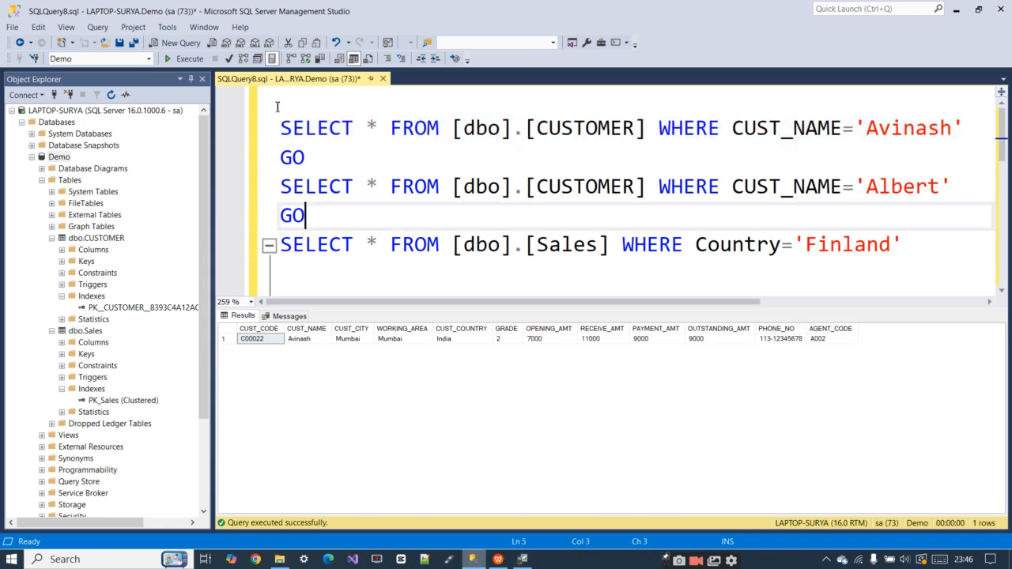
{"action": "left_click", "coordinate": [179, 62]}
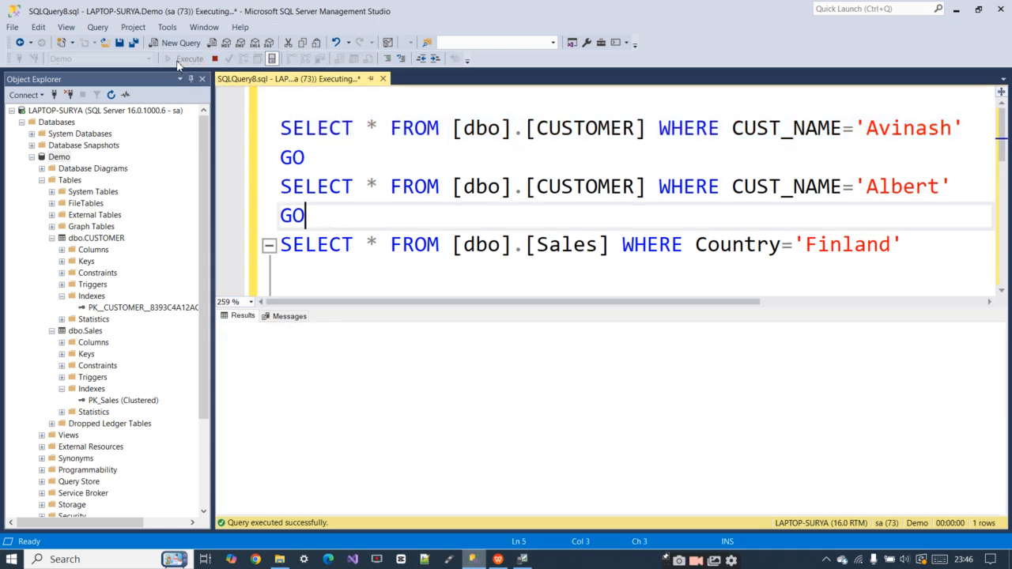
{"action": "left_click", "coordinate": [179, 62]}
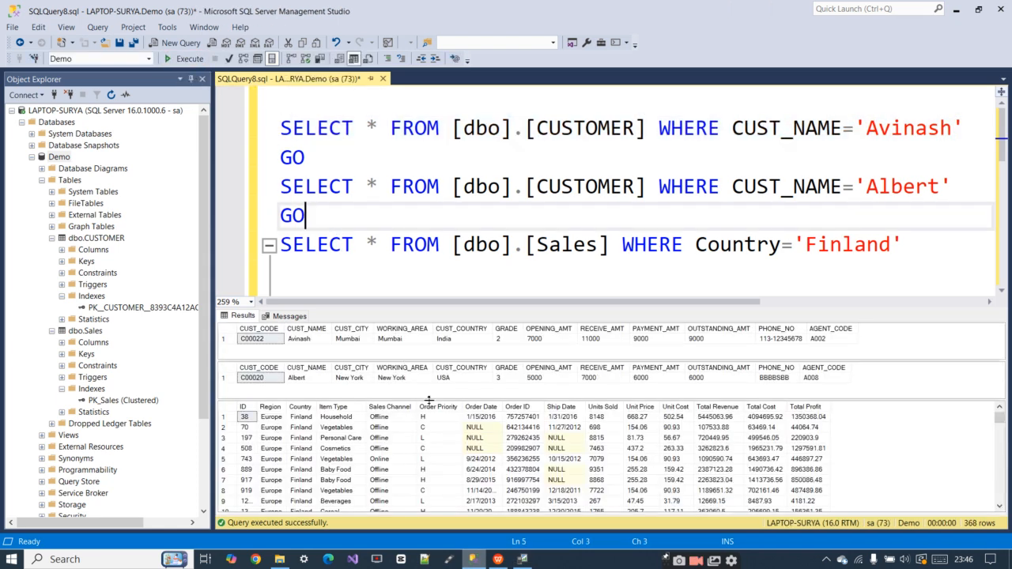
Review the captured connection and batch events in SQL Server Profiler, and stop and close the trace
{"action": "key", "text": "alt+Tab"}
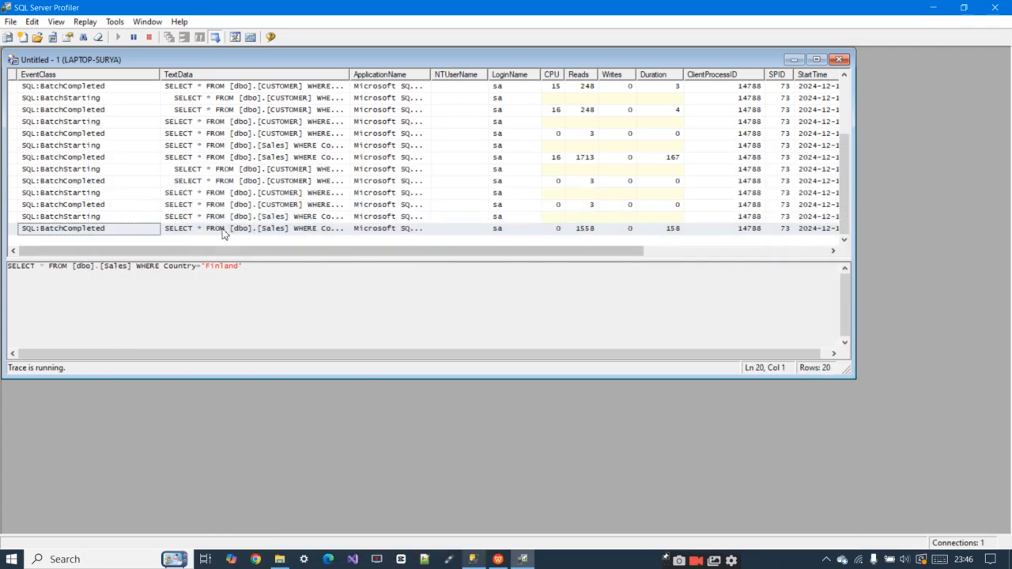
{"action": "left_click_drag", "start_coordinate": [105, 122], "coordinate": [139, 216]}
{"action": "scroll", "coordinate": [144, 186], "scroll_direction": "up", "scroll_amount": 3}
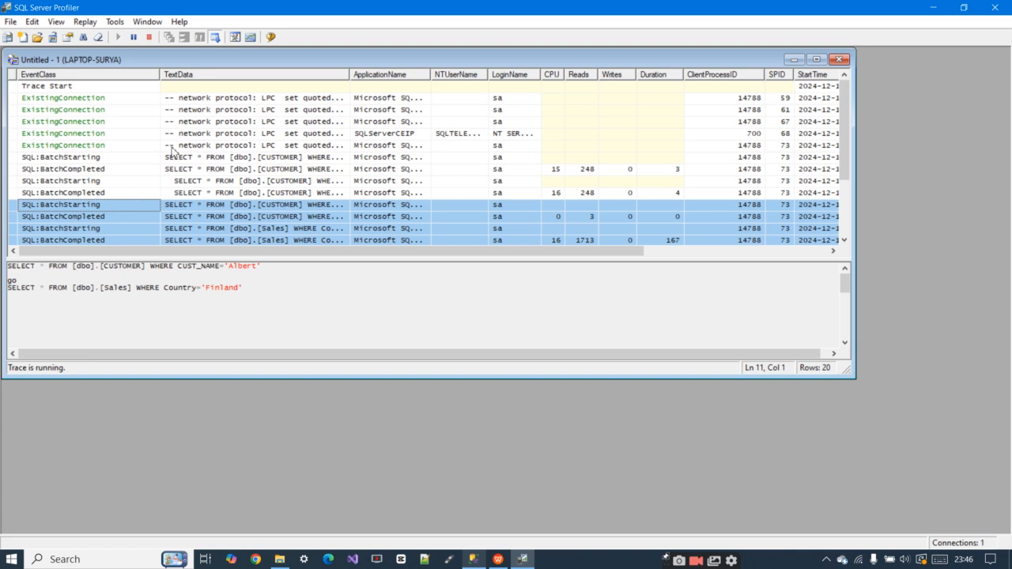
{"action": "left_click_drag", "start_coordinate": [190, 98], "coordinate": [197, 147]}
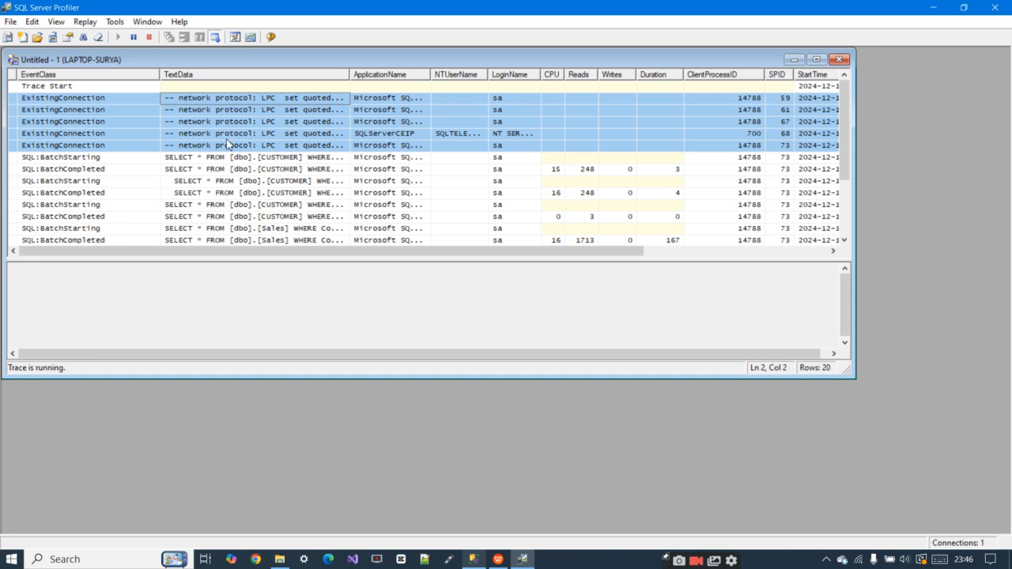
{"action": "scroll", "coordinate": [227, 174], "scroll_direction": "down", "scroll_amount": 2}
{"action": "scroll", "coordinate": [172, 178], "scroll_direction": "up", "scroll_amount": 2}
{"action": "left_click", "coordinate": [149, 38]}
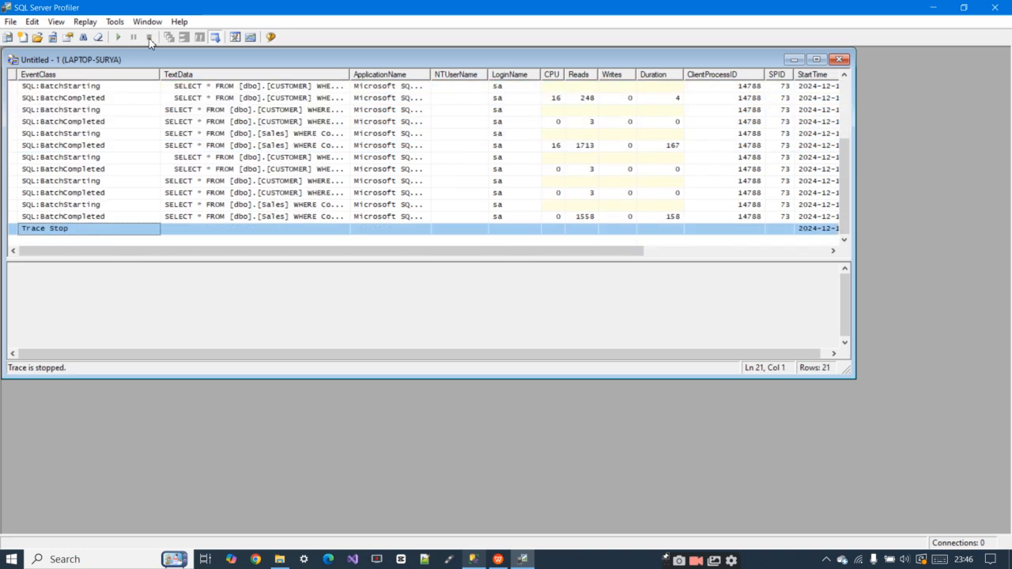
{"action": "left_click", "coordinate": [839, 59]}
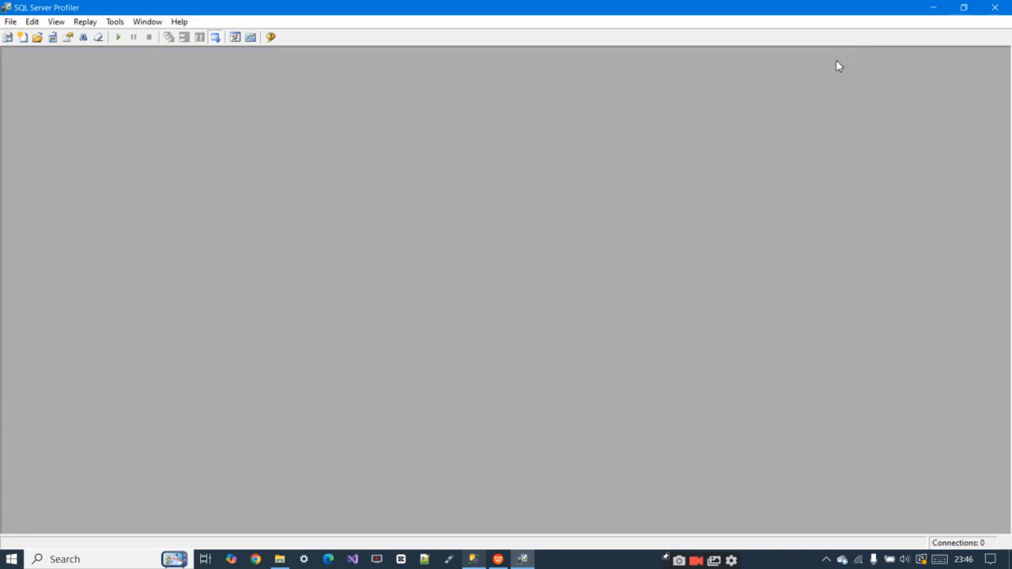
Create a new trace and connect it to the server by entering the password for the sa login
{"action": "left_click", "coordinate": [10, 21]}
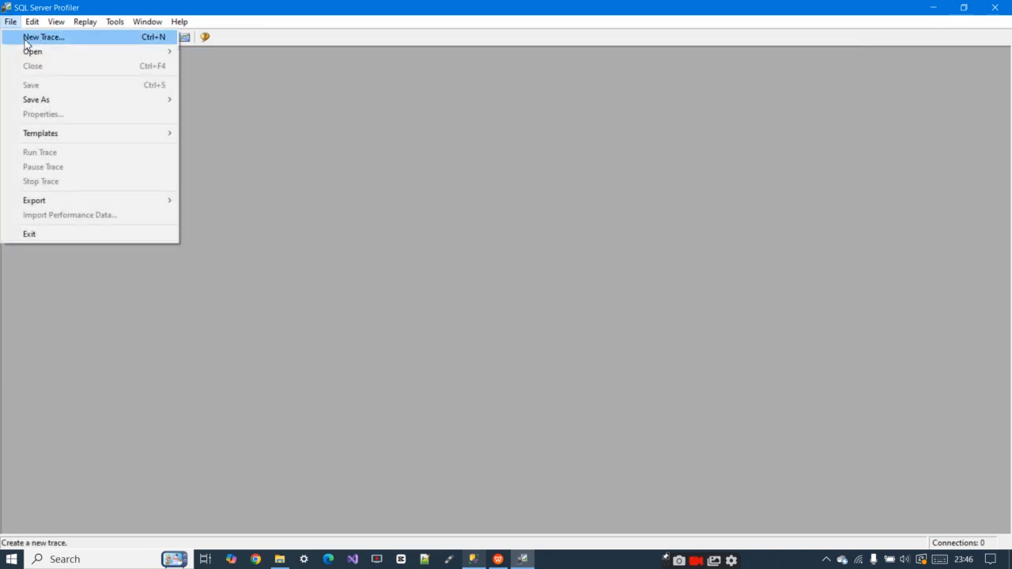
{"action": "left_click", "coordinate": [27, 44]}
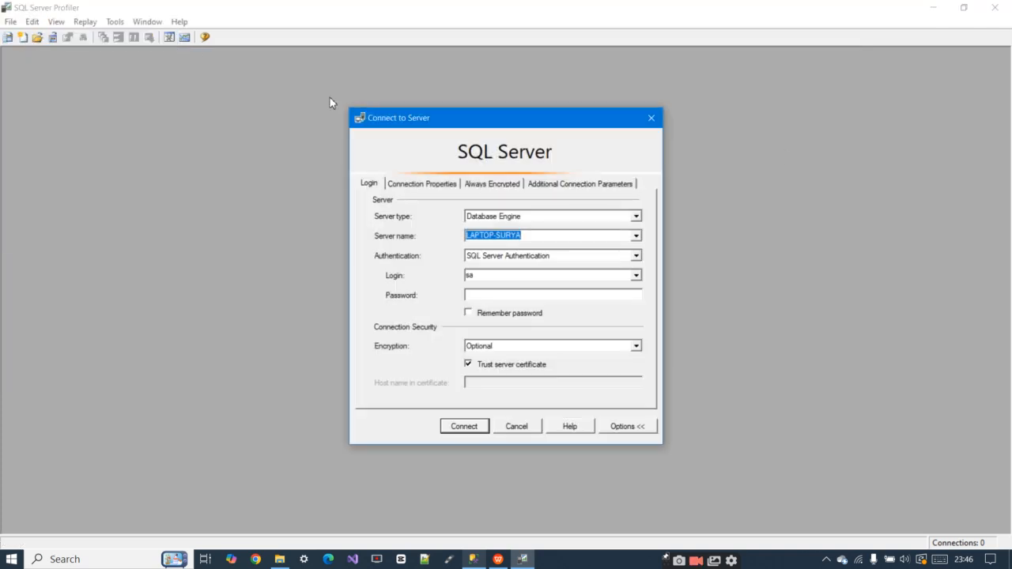
{"action": "left_click", "coordinate": [478, 296]}
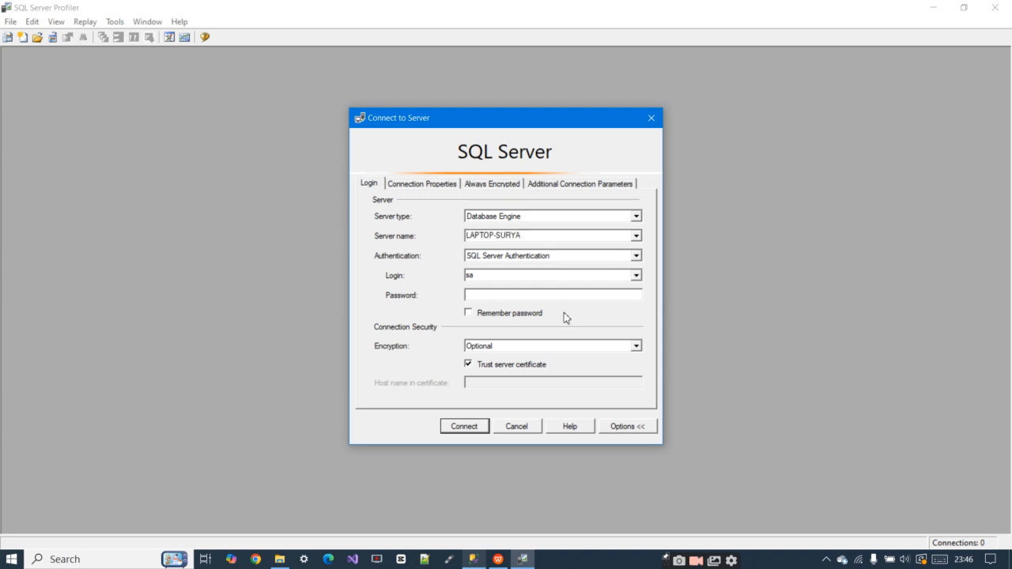
{"action": "type", "text": "***"}
{"action": "key", "text": "Return"}
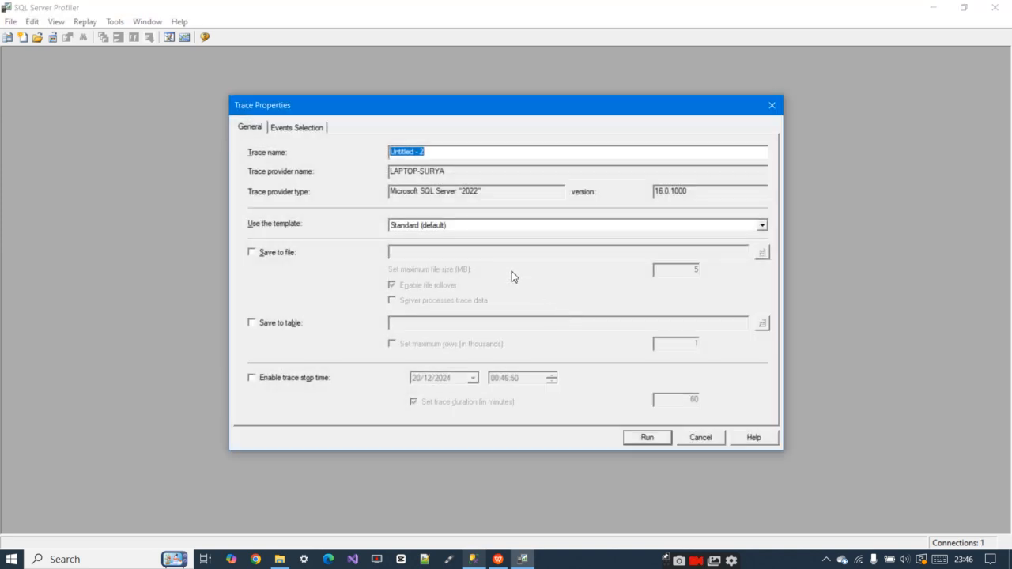
Choose the Tuning template for the trace and save its output to a file named DemoSql in Documents
{"action": "left_click", "coordinate": [427, 228]}
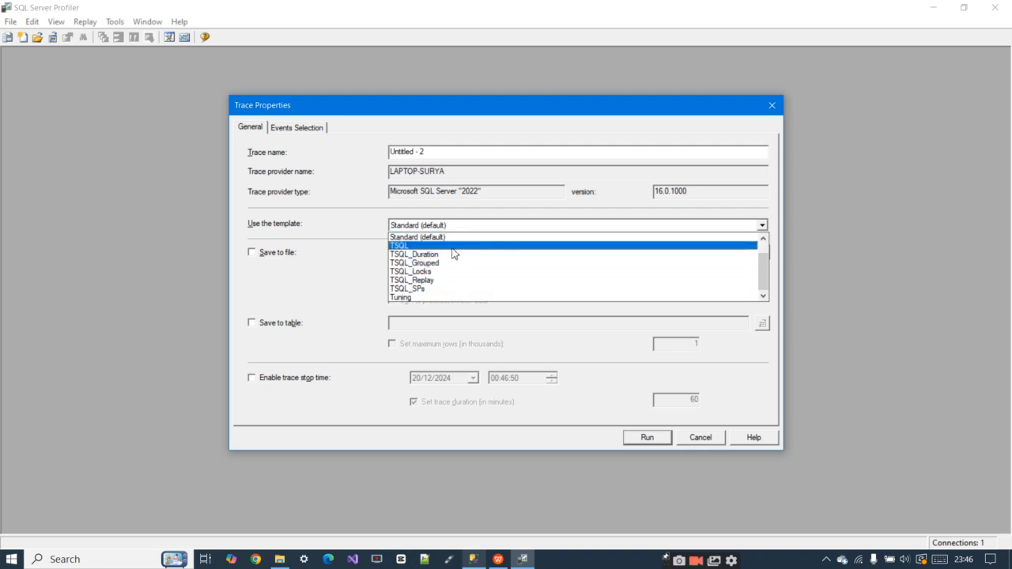
{"action": "left_click", "coordinate": [430, 298]}
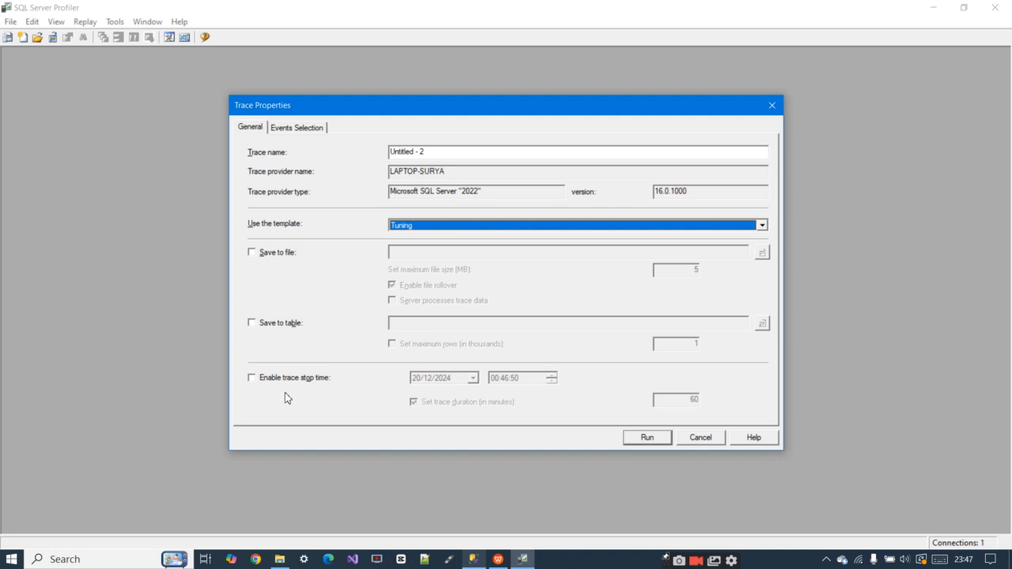
{"action": "left_click", "coordinate": [252, 253]}
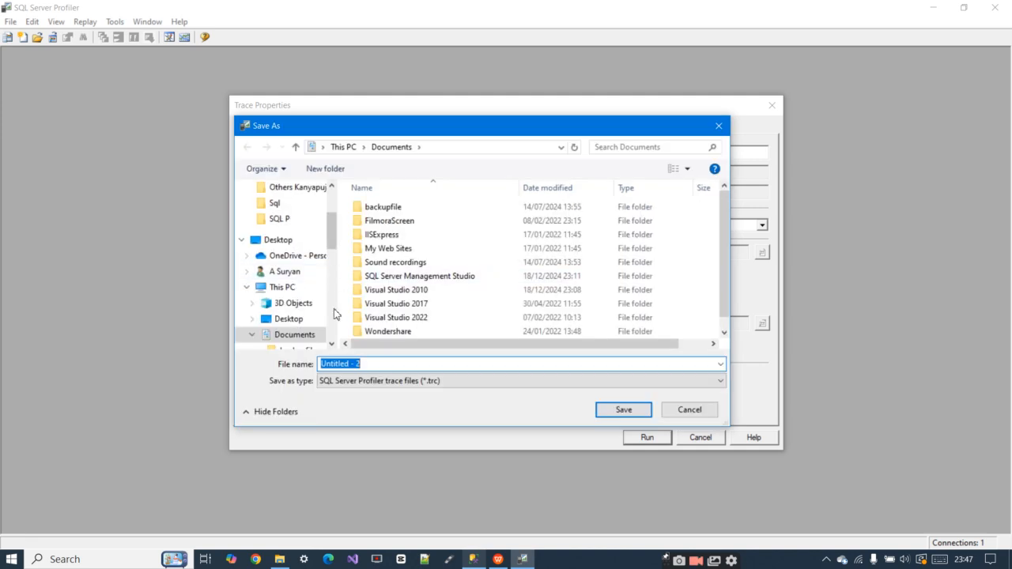
{"action": "left_click", "coordinate": [368, 365]}
{"action": "left_click_drag", "start_coordinate": [356, 364], "coordinate": [314, 367]}
{"action": "key", "text": "BackSpace"}
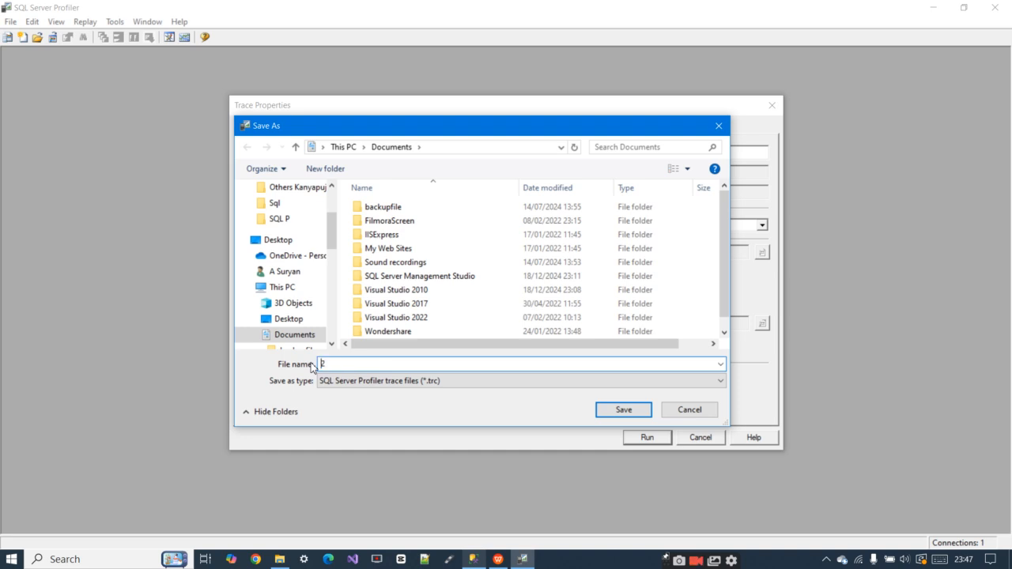
{"action": "type", "text": "Demo"}
{"action": "type", "text": "Sql"}
{"action": "left_click", "coordinate": [623, 410]}
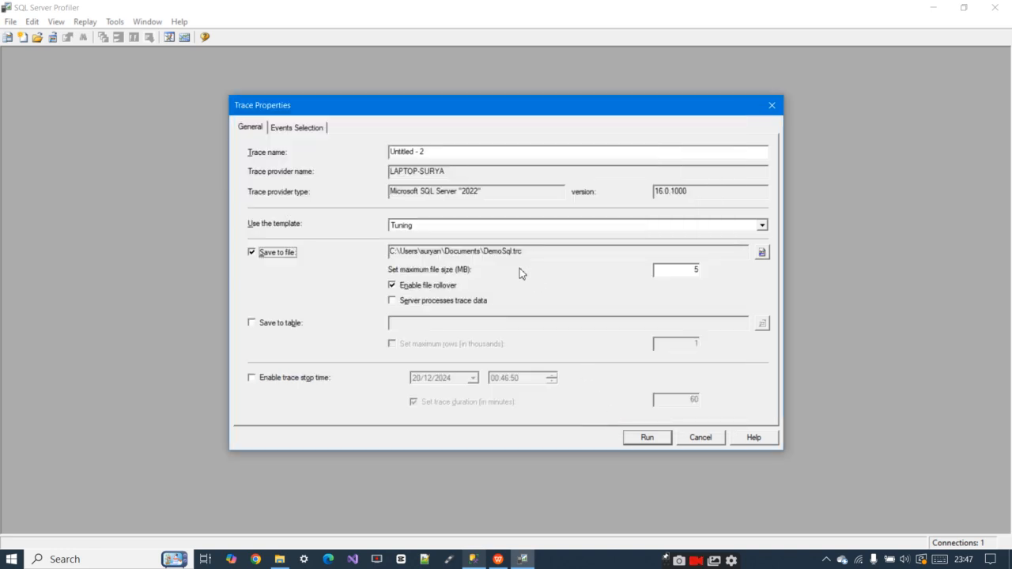
Exclude the stored procedure events RPC:Completed and SP:StmtCompleted from the trace's event selection
{"action": "left_click", "coordinate": [295, 132]}
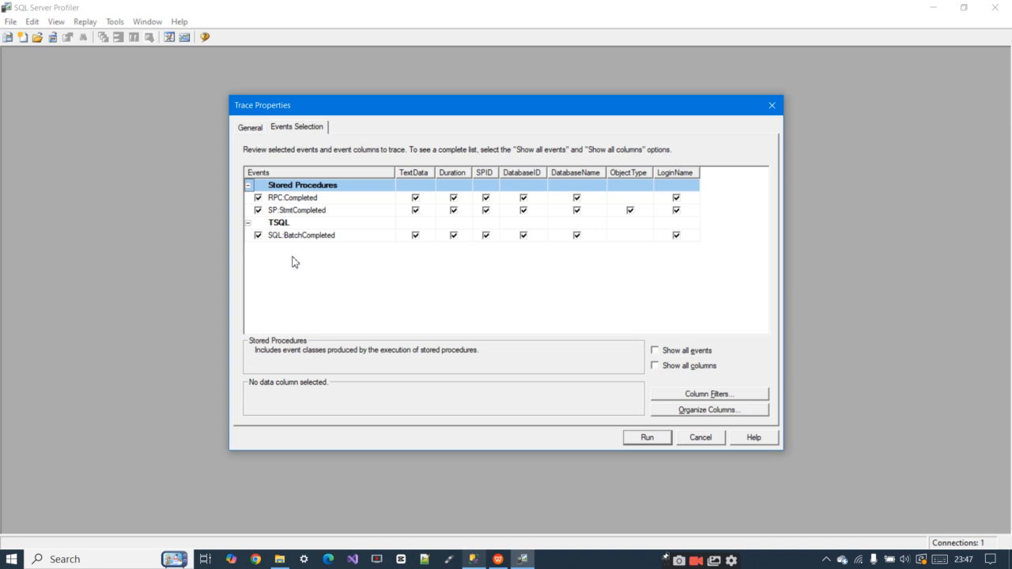
{"action": "left_click", "coordinate": [258, 198]}
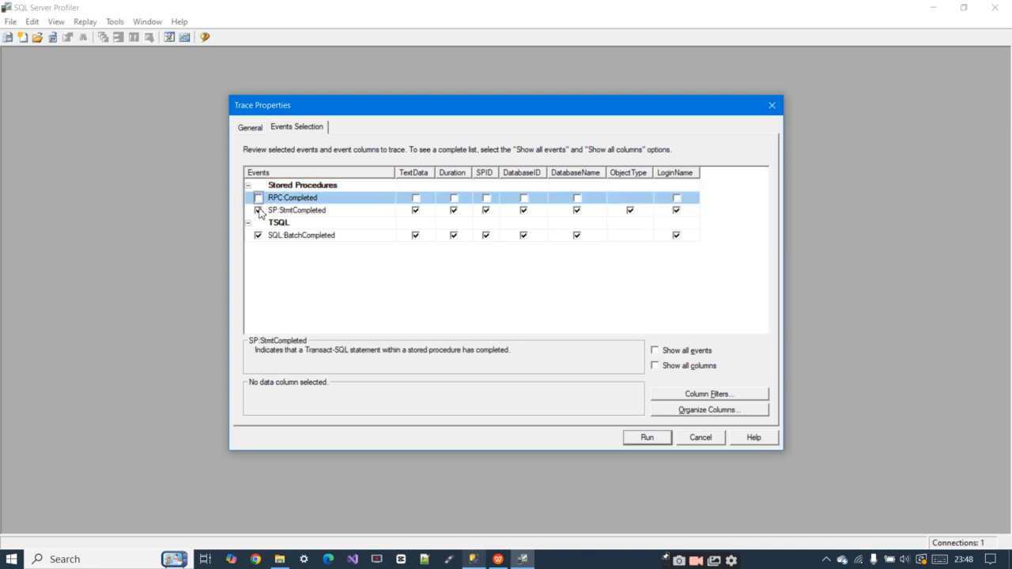
{"action": "left_click", "coordinate": [258, 210]}
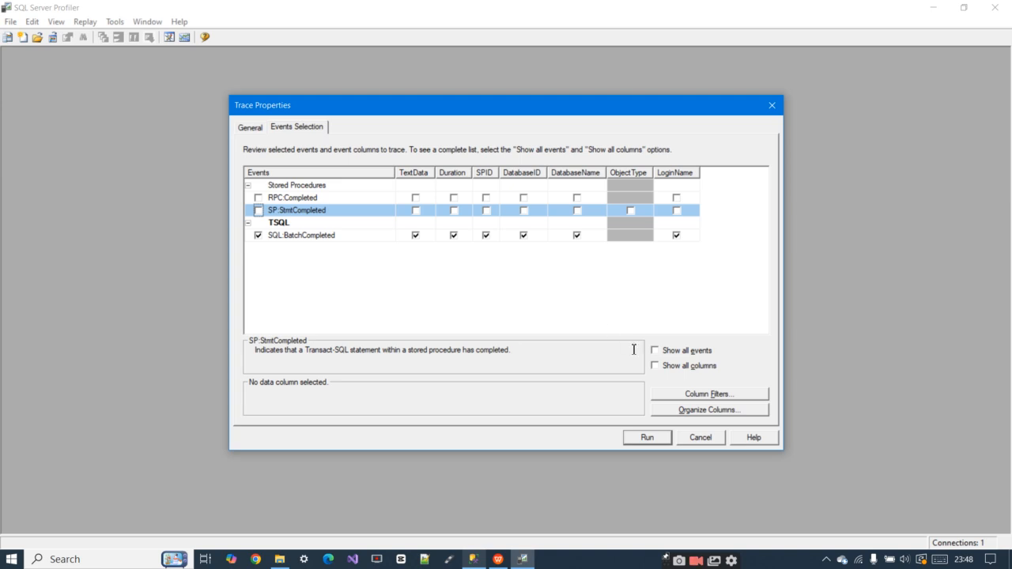
Add a column filter with DatabaseName like Demo and run the trace
{"action": "left_click", "coordinate": [699, 397]}
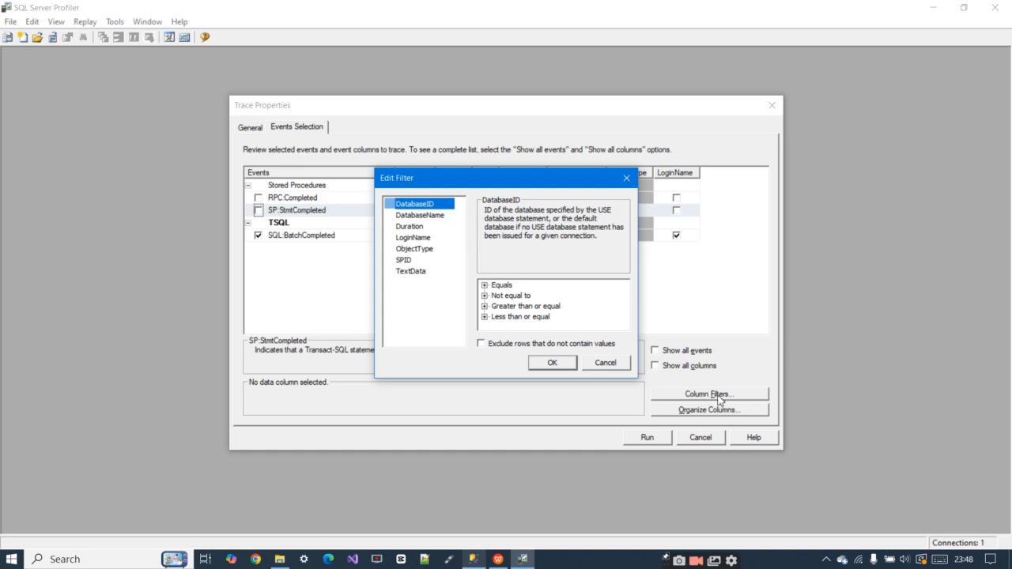
{"action": "left_click", "coordinate": [416, 216]}
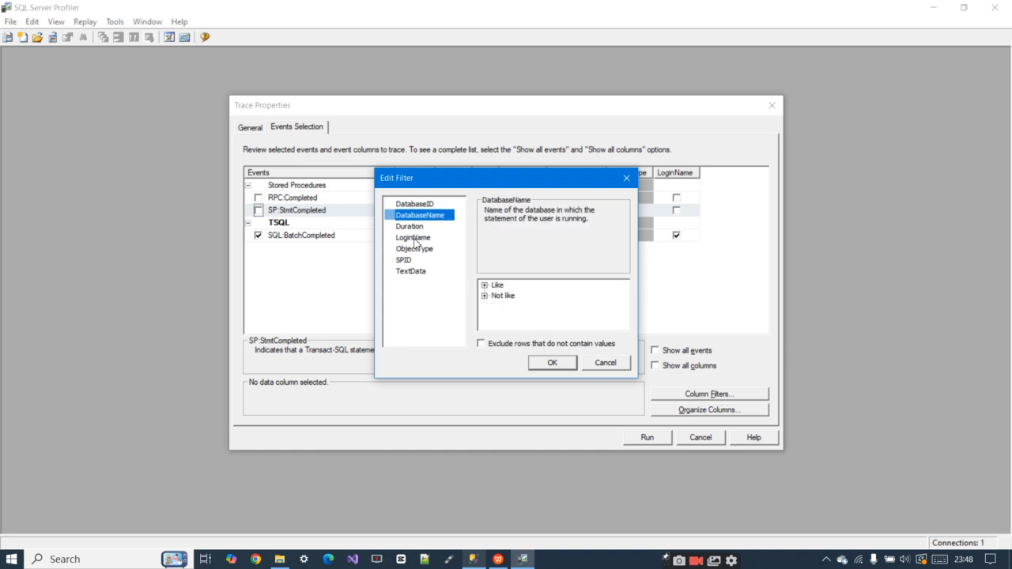
{"action": "left_click", "coordinate": [485, 285]}
{"action": "type", "text": "Demo"}
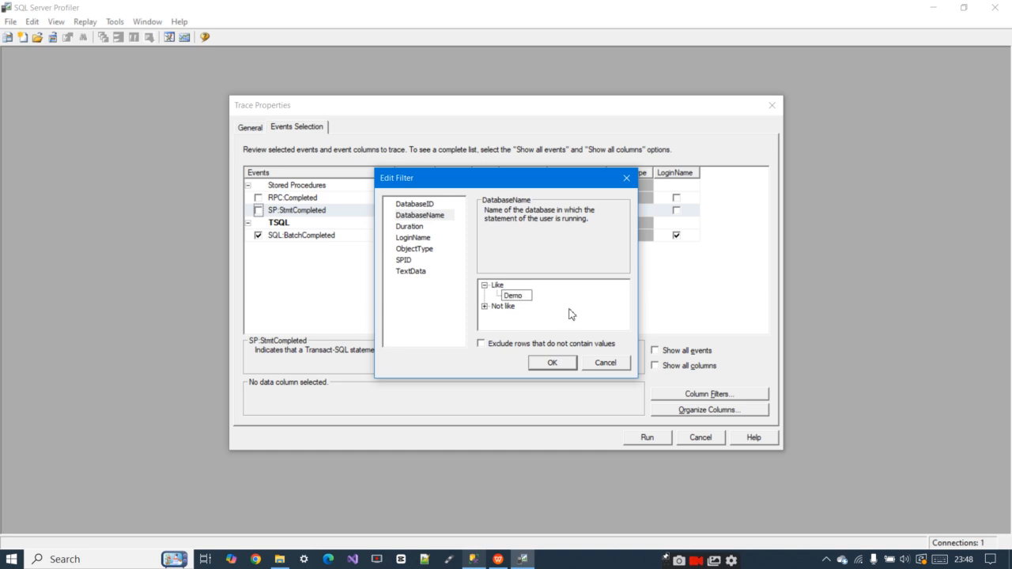
{"action": "left_click", "coordinate": [545, 363]}
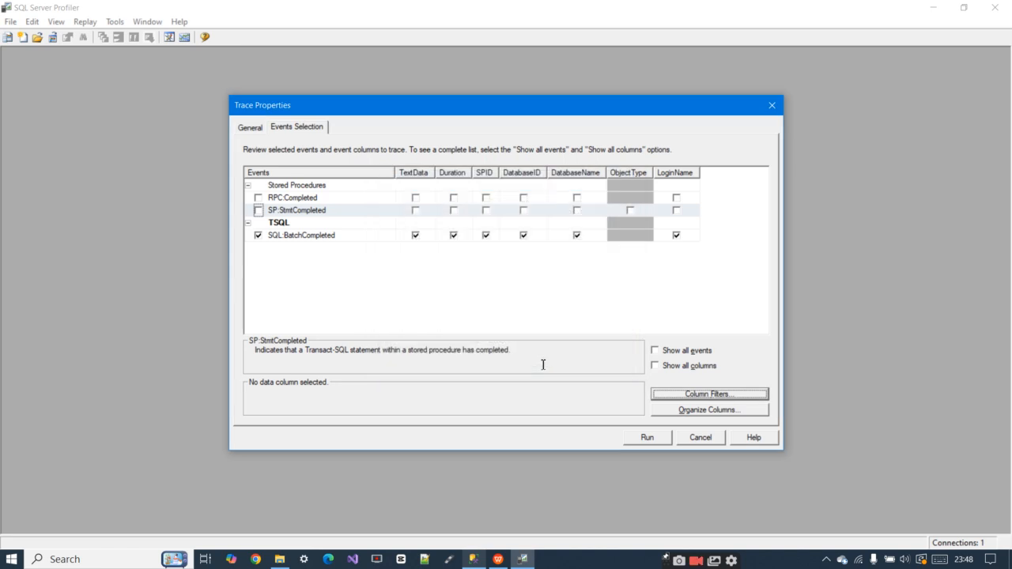
{"action": "left_click", "coordinate": [646, 439]}
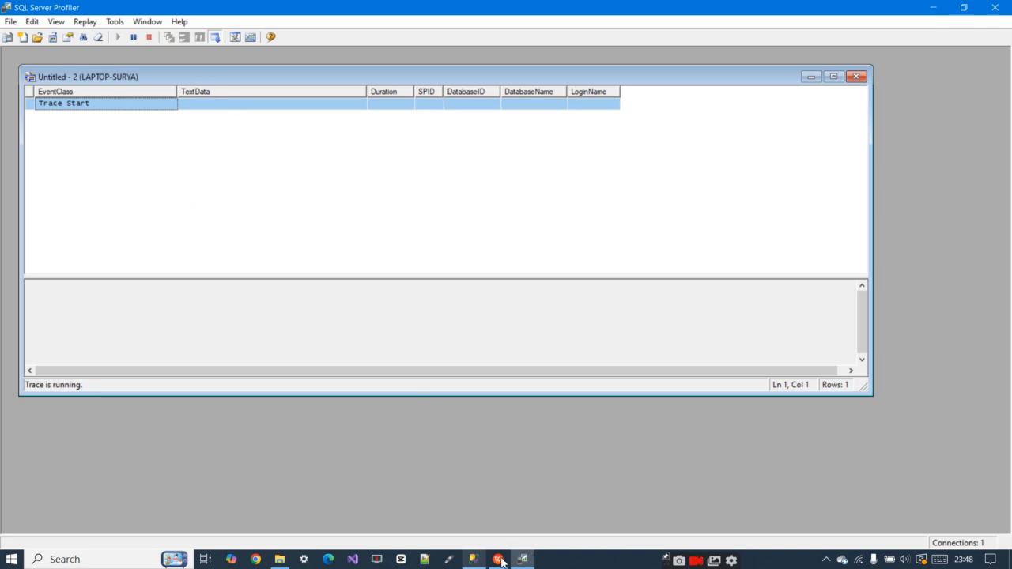
Switch to SQL Server Management Studio, execute the CUSTOMER and Sales query batch repeatedly, and check the captured events in the Profiler trace
{"action": "left_click", "coordinate": [474, 561]}
{"action": "left_click", "coordinate": [412, 278]}
{"action": "left_click", "coordinate": [177, 63]}
{"action": "left_click", "coordinate": [176, 64]}
{"action": "left_click", "coordinate": [176, 63]}
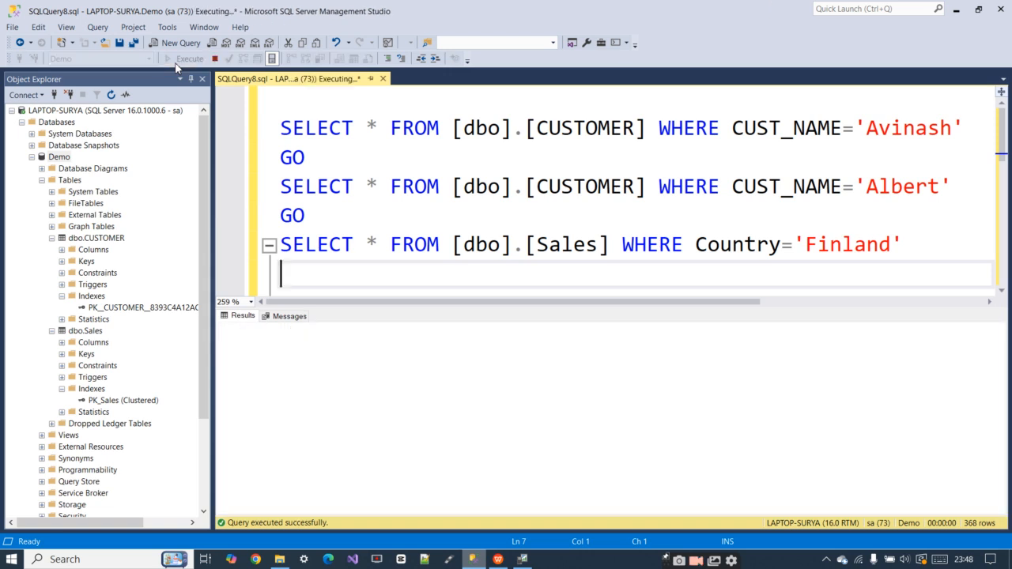
{"action": "left_click", "coordinate": [177, 63]}
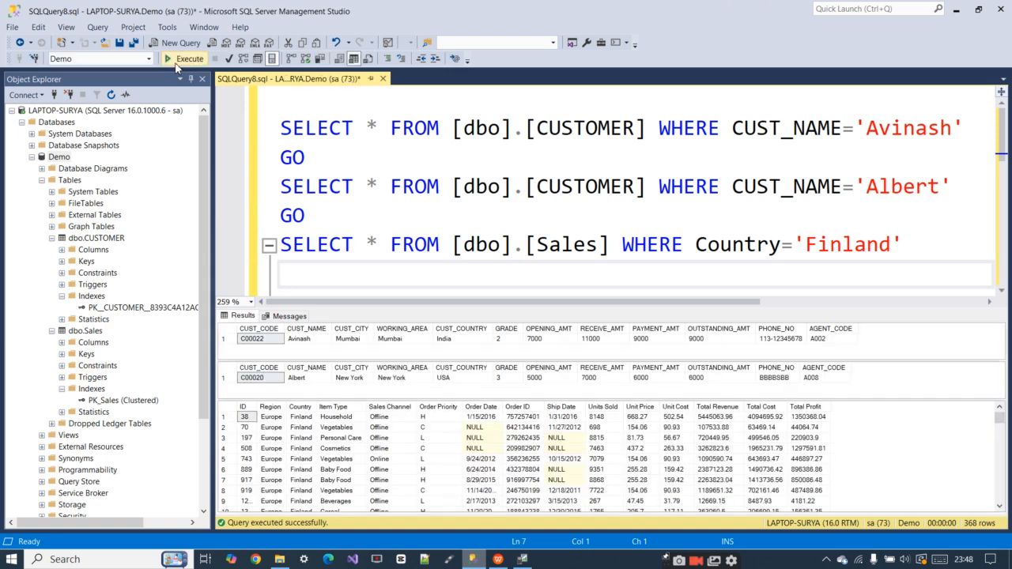
{"action": "left_click", "coordinate": [176, 63]}
{"action": "left_click", "coordinate": [177, 64]}
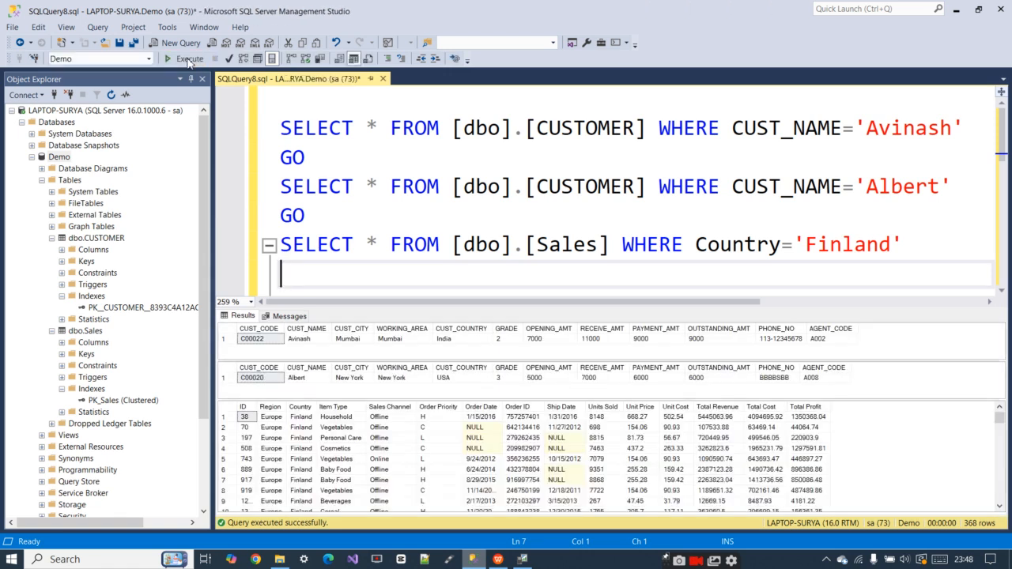
{"action": "left_click", "coordinate": [516, 558]}
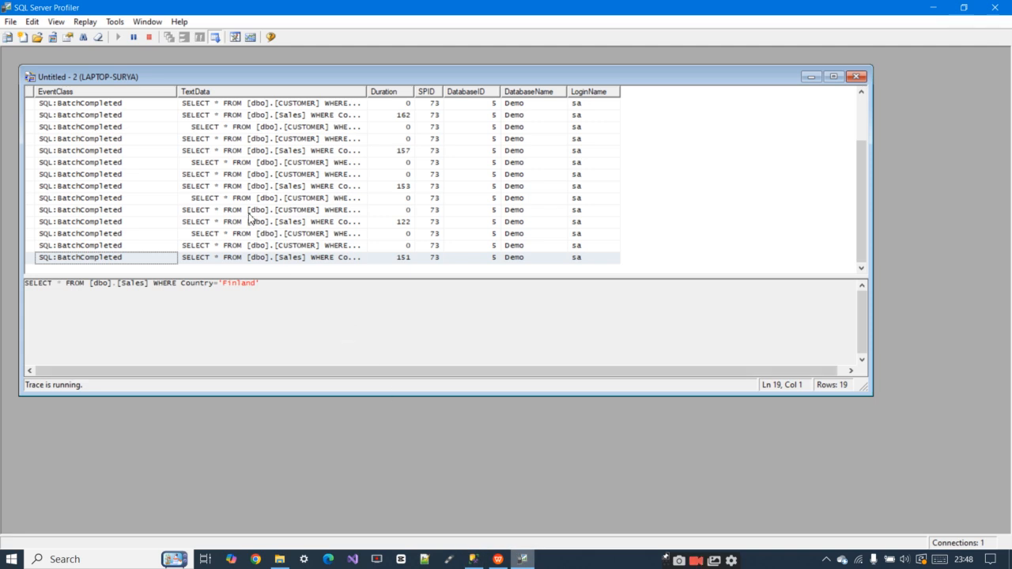
{"action": "scroll", "coordinate": [242, 210], "scroll_direction": "up", "scroll_amount": 2}
{"action": "scroll", "coordinate": [245, 143], "scroll_direction": "down", "scroll_amount": 2}
{"action": "scroll", "coordinate": [244, 143], "scroll_direction": "up", "scroll_amount": 2}
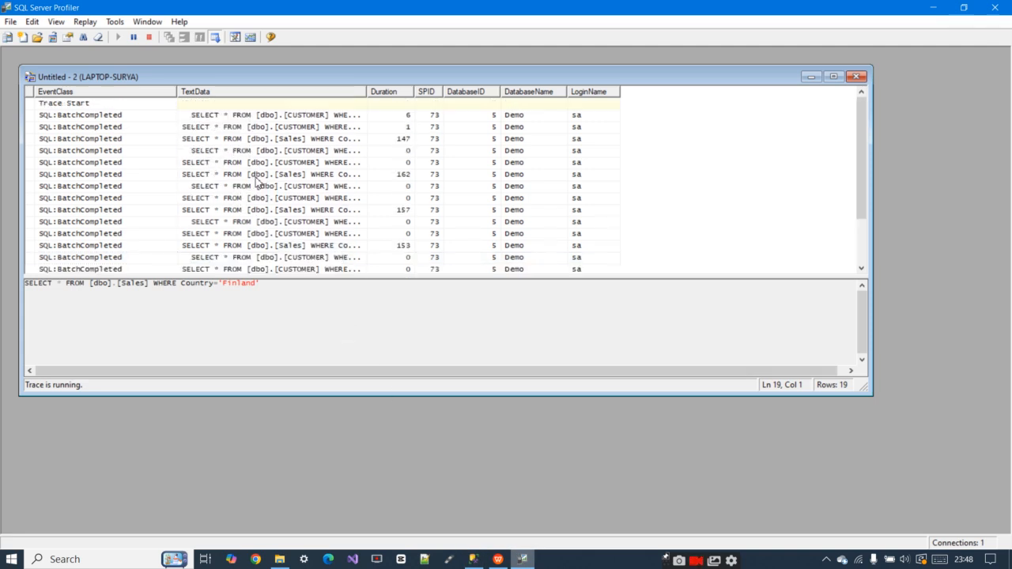
Return to Management Studio and execute the same query batch several more times to enlarge the traced workload
{"action": "left_click", "coordinate": [525, 561]}
{"action": "left_click", "coordinate": [389, 219]}
{"action": "left_click", "coordinate": [183, 60]}
{"action": "left_click", "coordinate": [182, 61]}
{"action": "left_click", "coordinate": [182, 60]}
{"action": "left_click", "coordinate": [182, 60]}
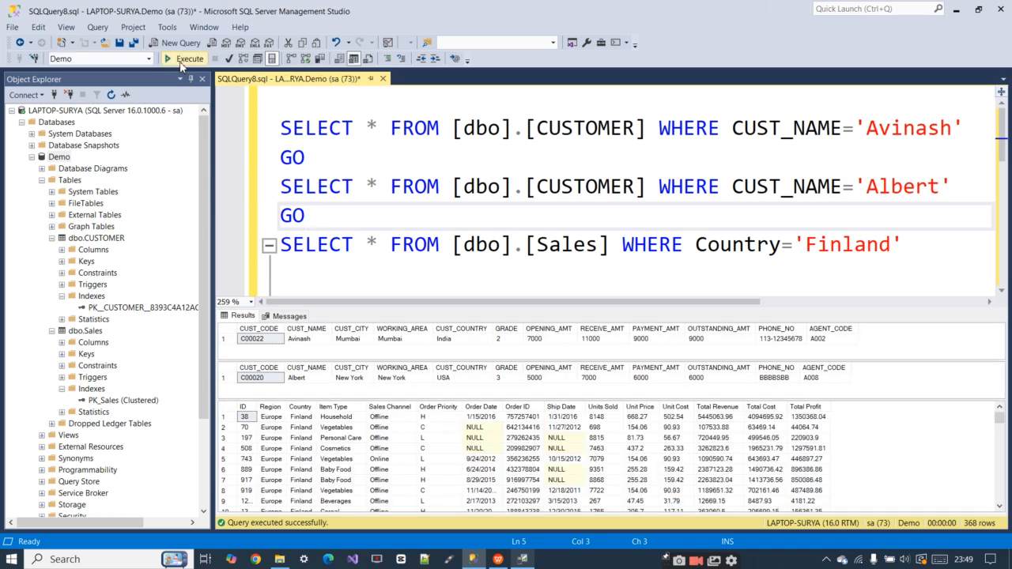
{"action": "left_click", "coordinate": [182, 62]}
{"action": "left_click", "coordinate": [181, 62]}
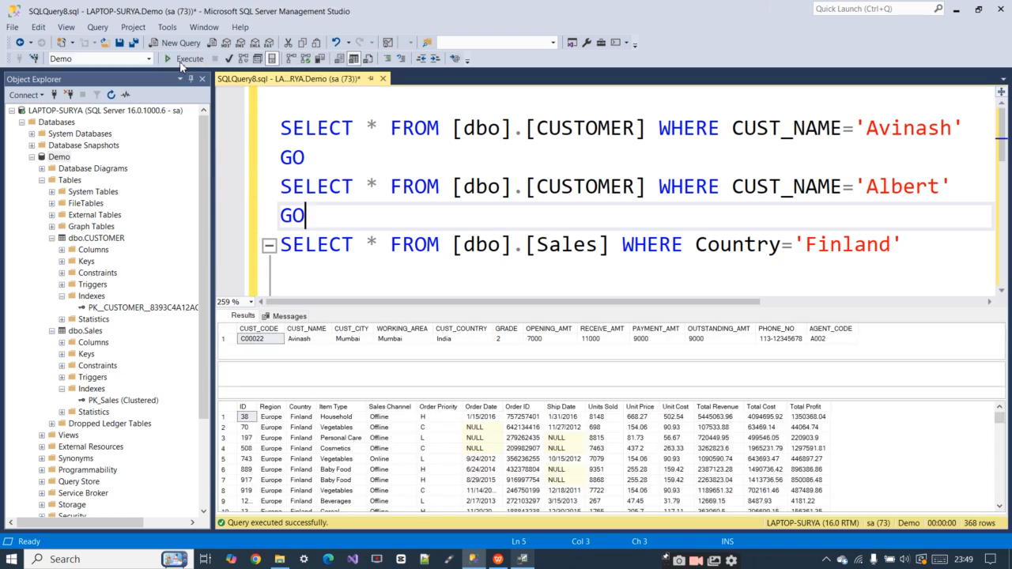
{"action": "left_click", "coordinate": [182, 62]}
{"action": "left_click", "coordinate": [182, 61]}
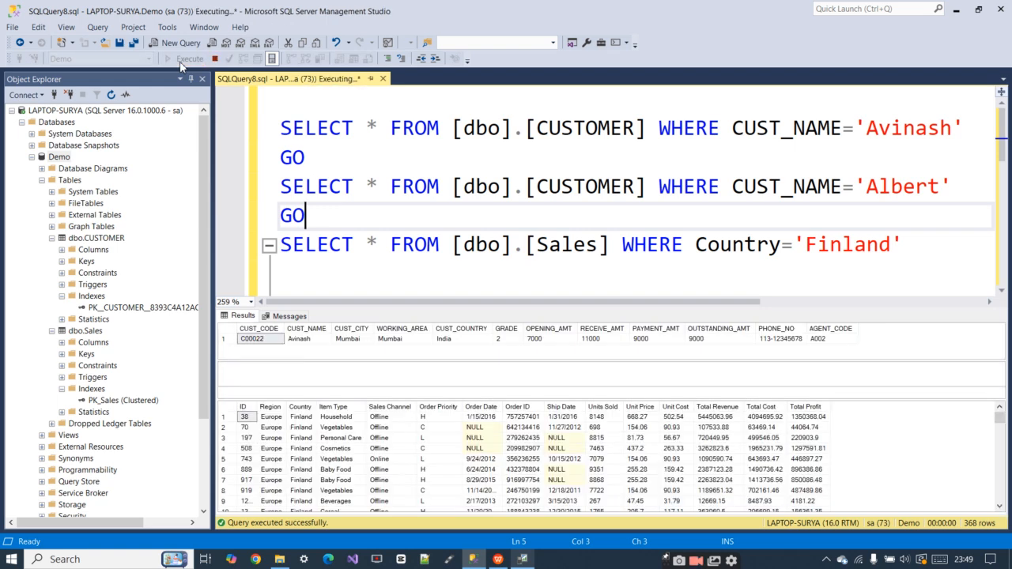
{"action": "left_click", "coordinate": [182, 62]}
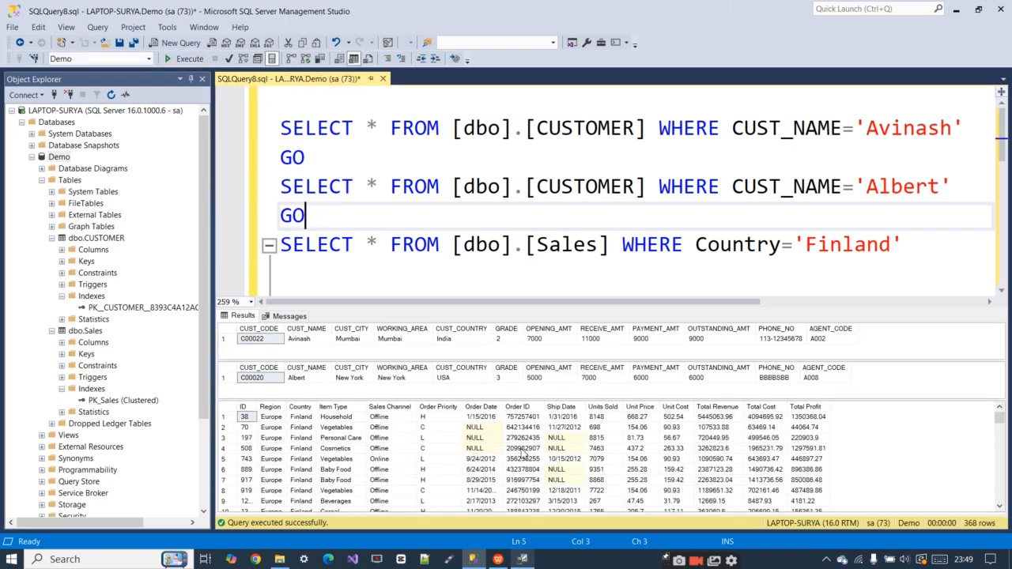
Switch to SQL Server Profiler, review the newly captured batches and stop the trace
{"action": "left_click", "coordinate": [522, 559]}
{"action": "left_click", "coordinate": [307, 198]}
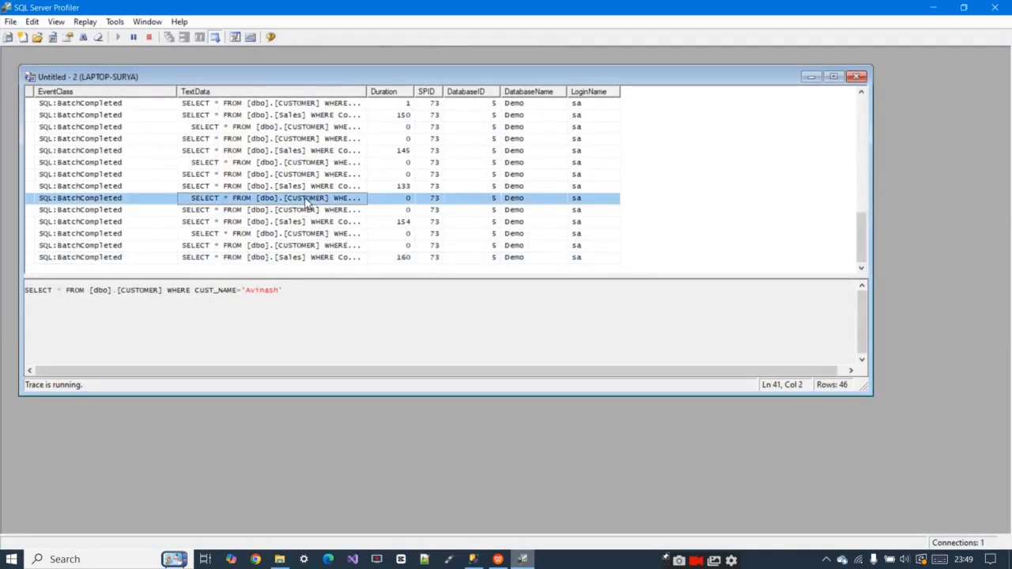
{"action": "scroll", "coordinate": [306, 202], "scroll_direction": "up", "scroll_amount": 5}
{"action": "scroll", "coordinate": [307, 202], "scroll_direction": "down", "scroll_amount": 7}
{"action": "scroll", "coordinate": [307, 202], "scroll_direction": "up", "scroll_amount": 6}
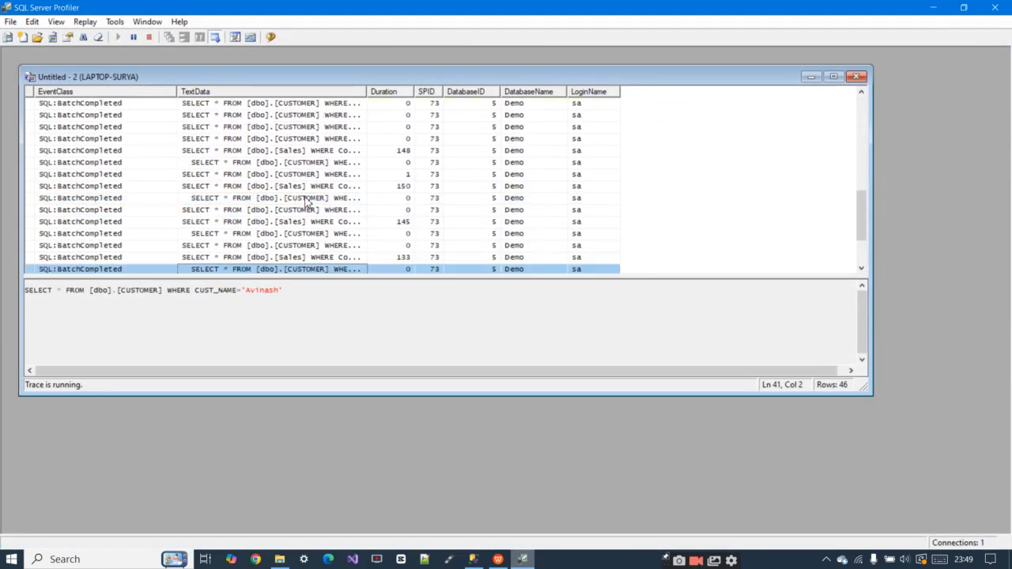
{"action": "scroll", "coordinate": [307, 202], "scroll_direction": "up", "scroll_amount": 3}
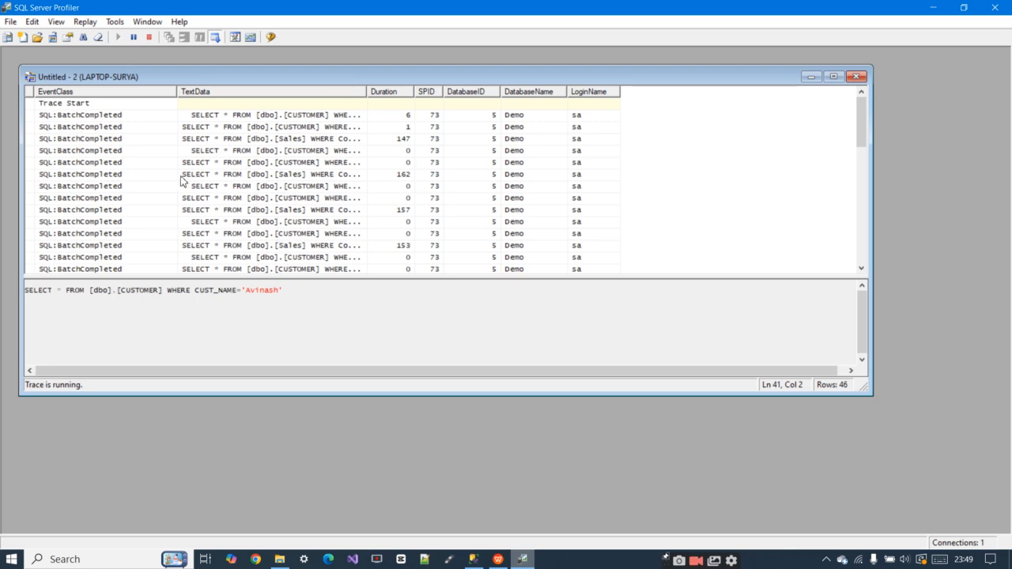
{"action": "left_click", "coordinate": [148, 37]}
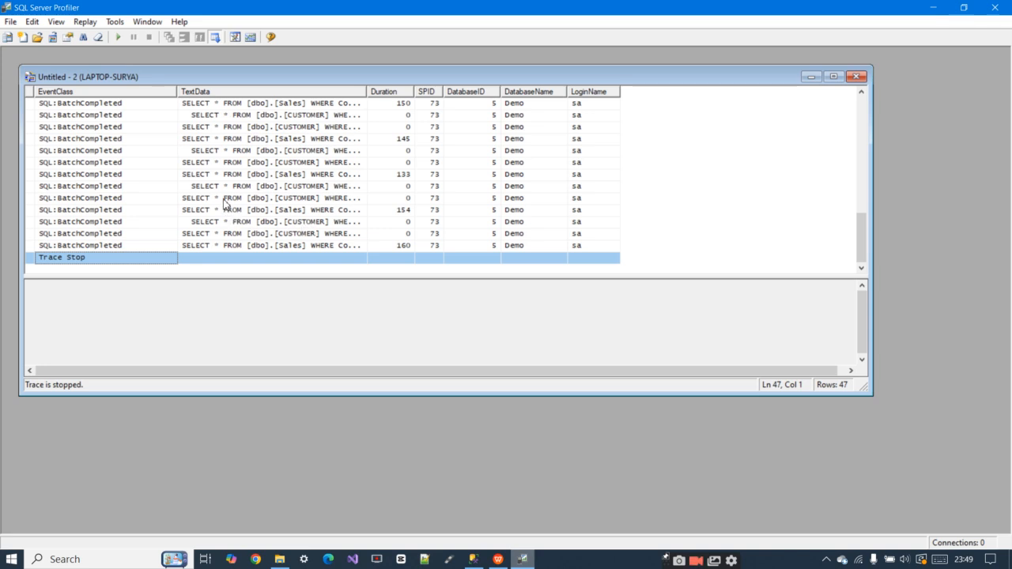
{"action": "left_click", "coordinate": [115, 24]}
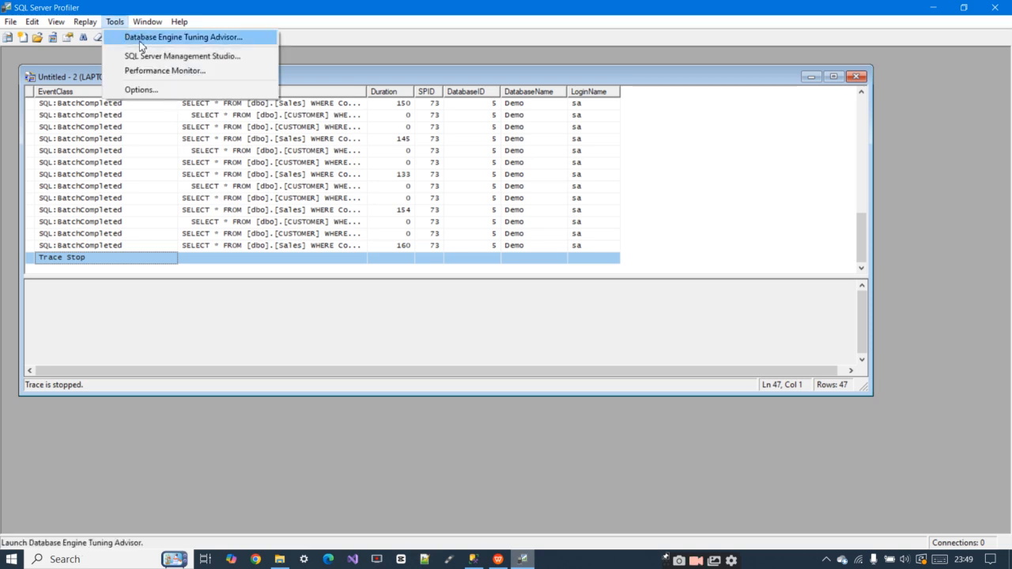
{"action": "left_click", "coordinate": [187, 151]}
{"action": "left_click", "coordinate": [474, 560]}
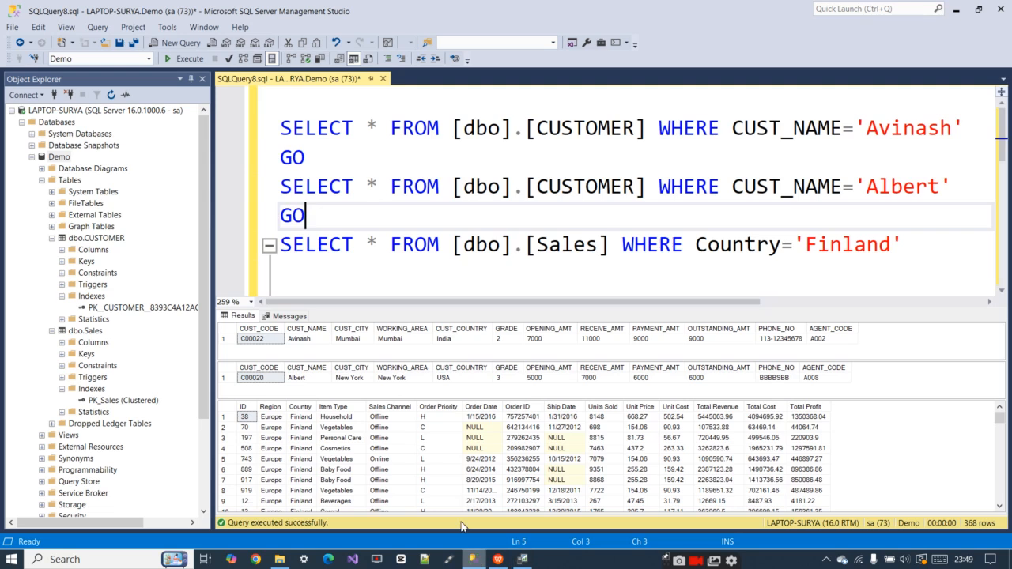
{"action": "right_click", "coordinate": [358, 212]}
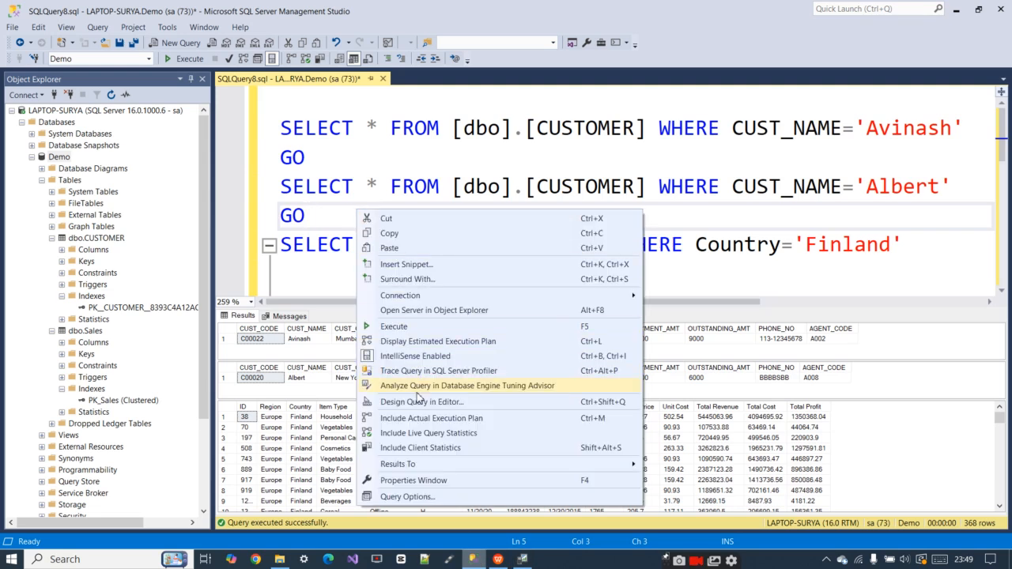
{"action": "left_click", "coordinate": [329, 246]}
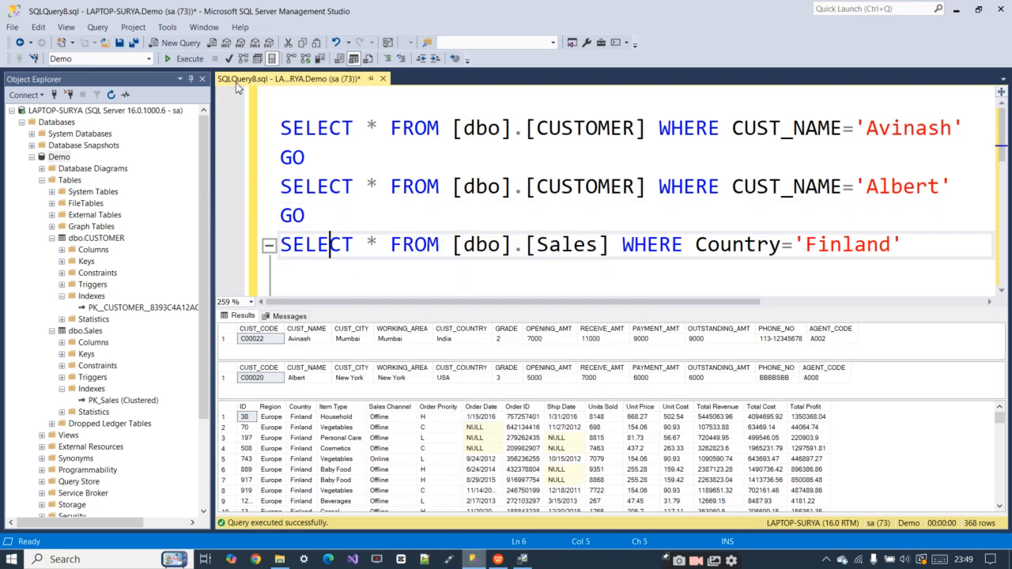
{"action": "left_click", "coordinate": [165, 27]}
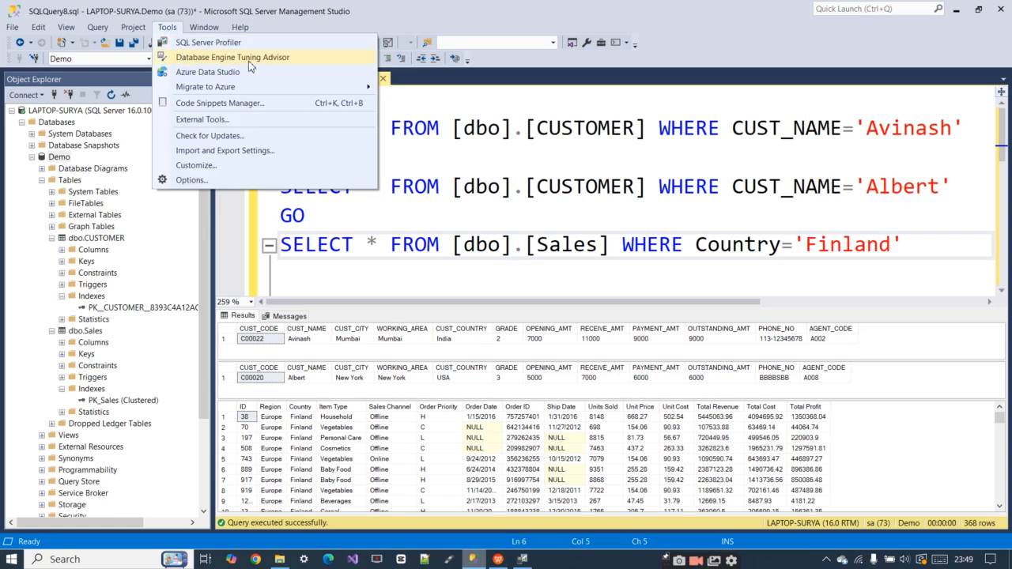
{"action": "left_click", "coordinate": [483, 213]}
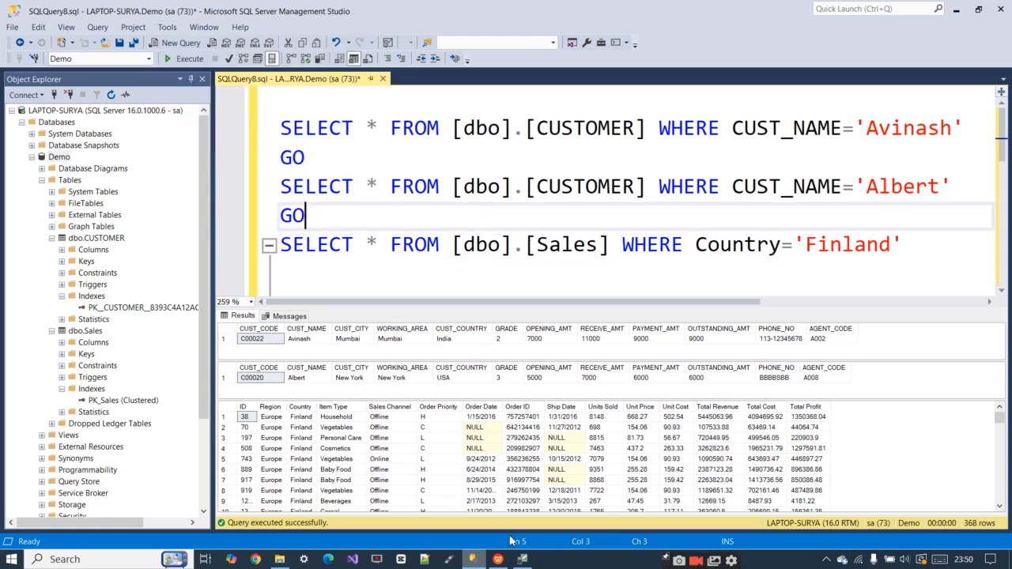
Launch Database Engine Tuning Advisor from SQL Server Profiler, connect with the password for the sa login, and maximize its window
{"action": "left_click", "coordinate": [522, 560]}
{"action": "left_click", "coordinate": [115, 21]}
{"action": "left_click", "coordinate": [127, 38]}
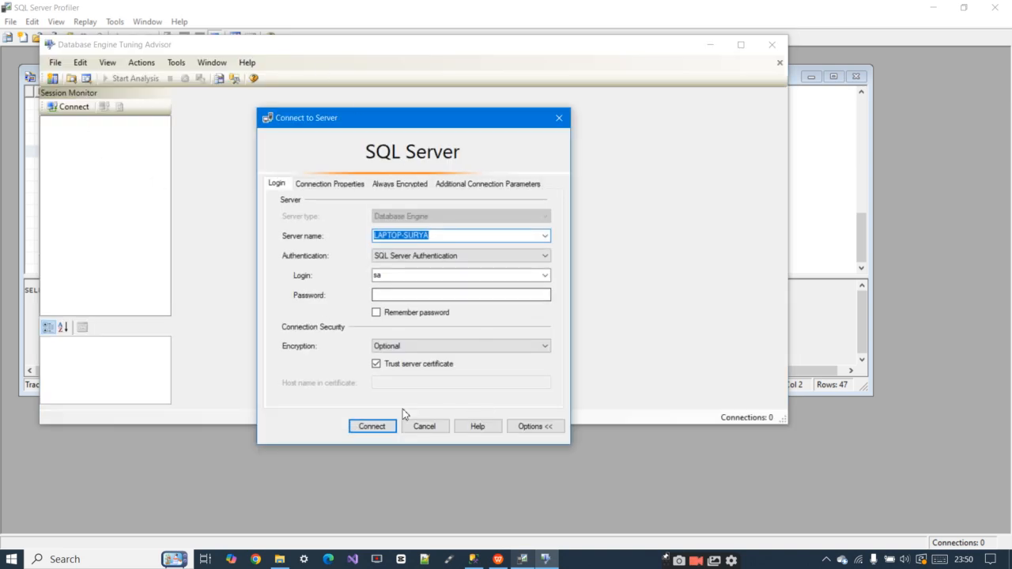
{"action": "left_click", "coordinate": [394, 293]}
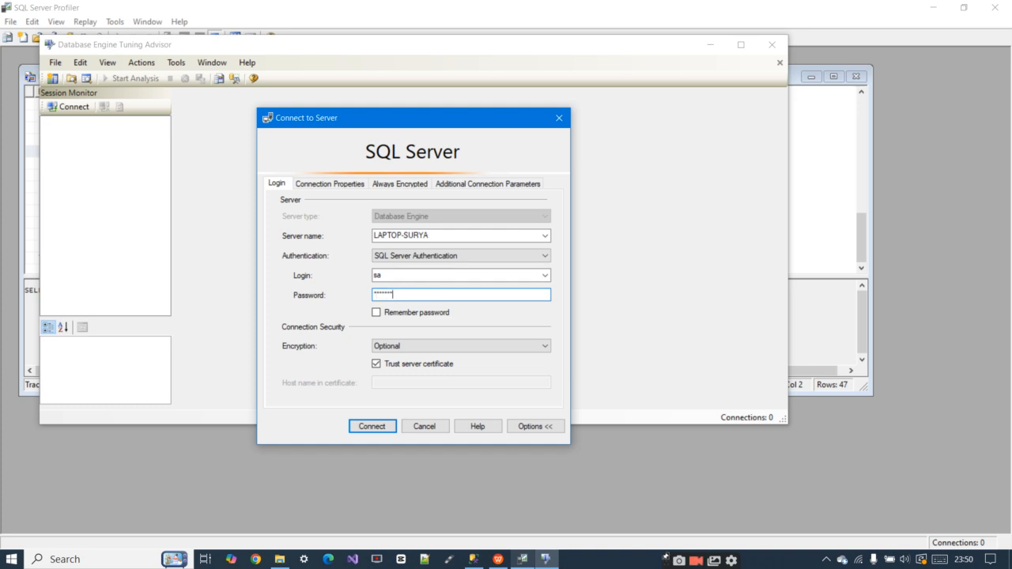
{"action": "key", "text": "Return"}
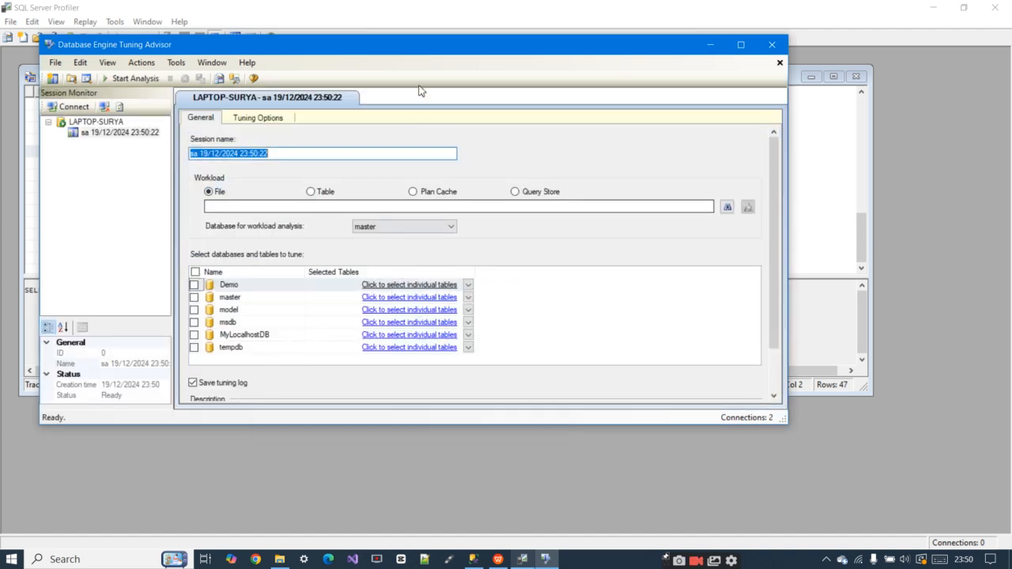
{"action": "double_click", "coordinate": [422, 41]}
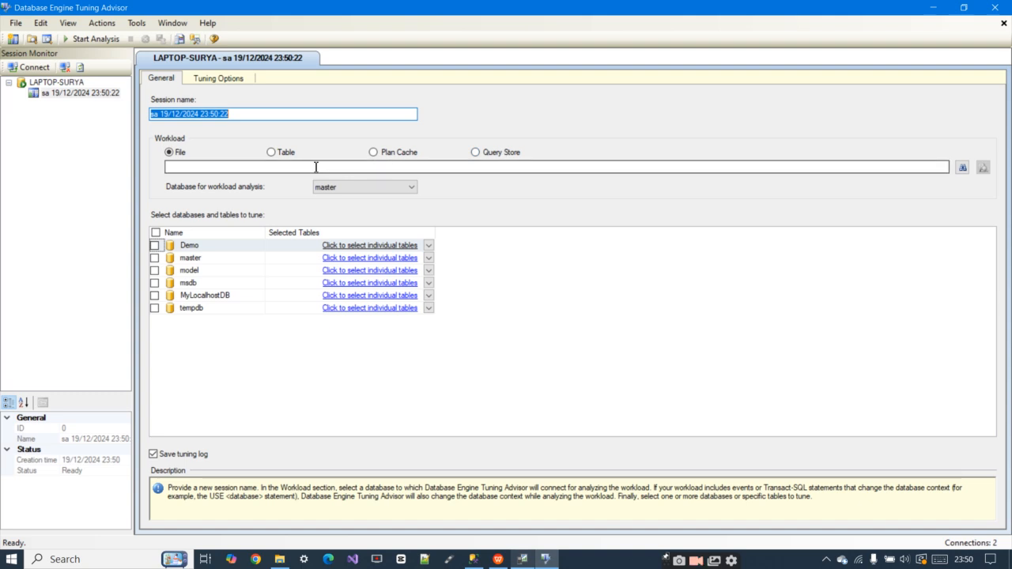
Load the DemoSql trace file from Documents as the tuning workload and select the Demo database for tuning
{"action": "left_click", "coordinate": [530, 561]}
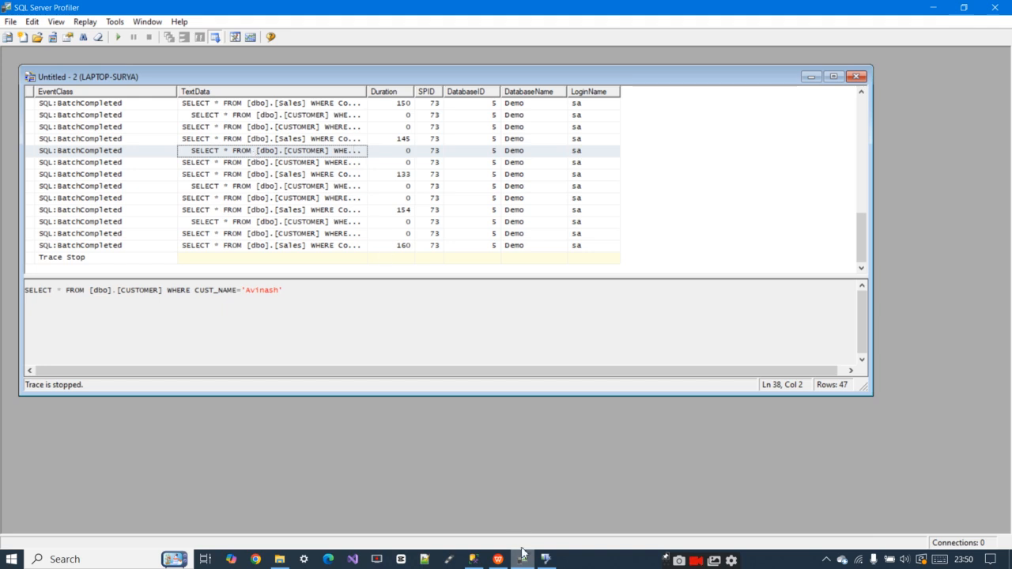
{"action": "left_click", "coordinate": [546, 560]}
{"action": "left_click", "coordinate": [274, 154]}
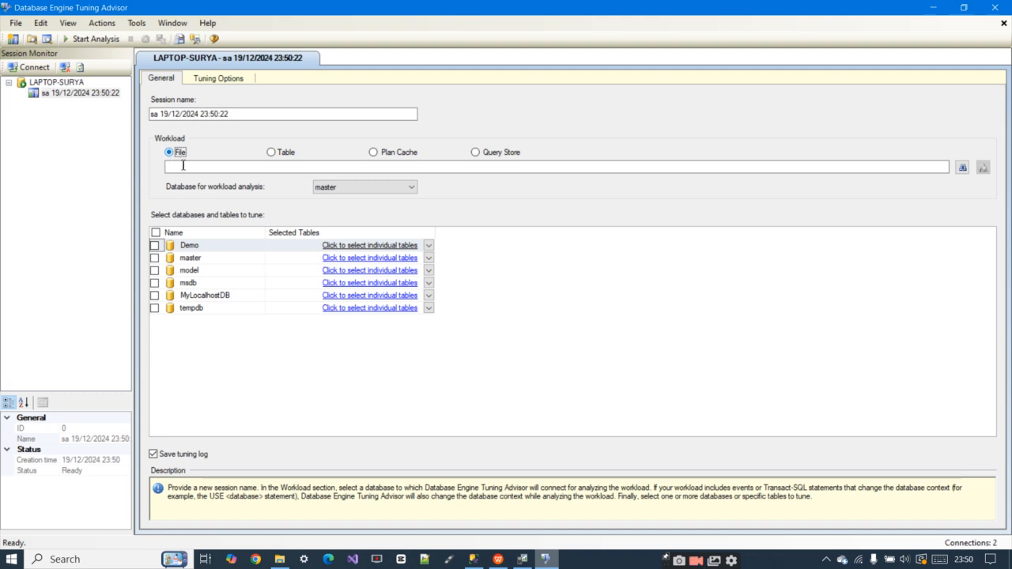
{"action": "left_click", "coordinate": [962, 167]}
{"action": "scroll", "coordinate": [190, 220], "scroll_direction": "down", "scroll_amount": 1}
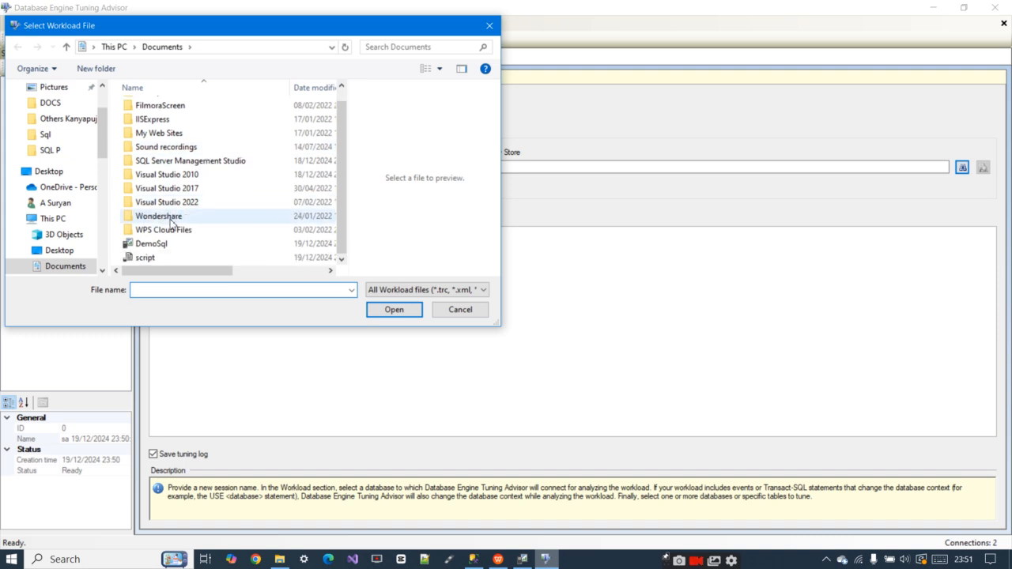
{"action": "left_click", "coordinate": [148, 247]}
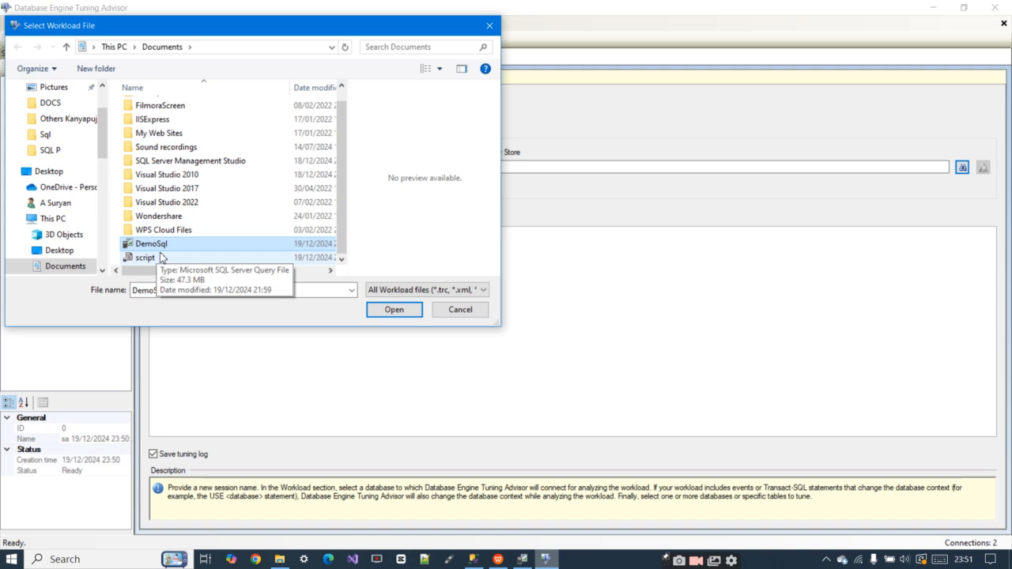
{"action": "left_click", "coordinate": [386, 314]}
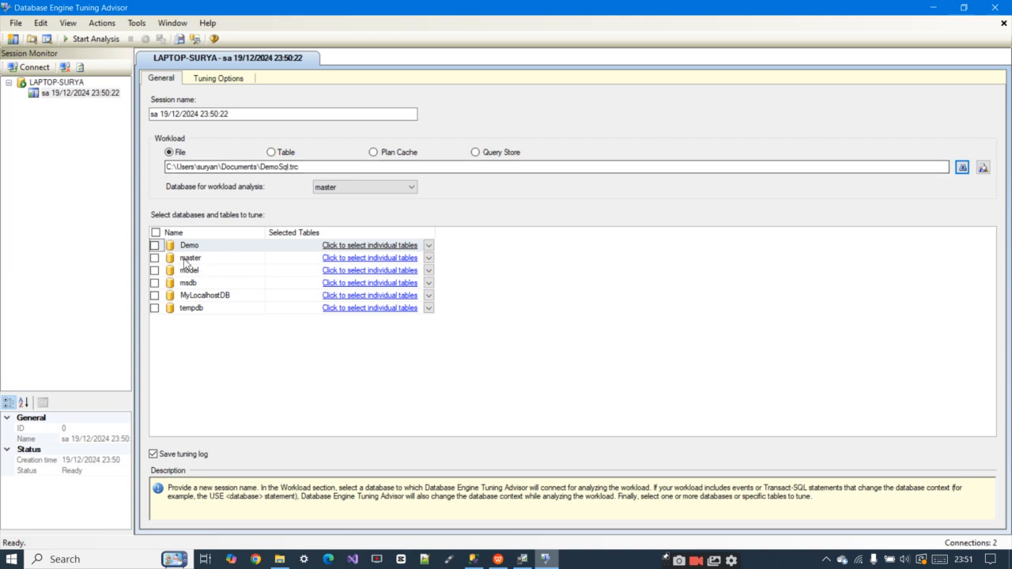
{"action": "left_click", "coordinate": [155, 246]}
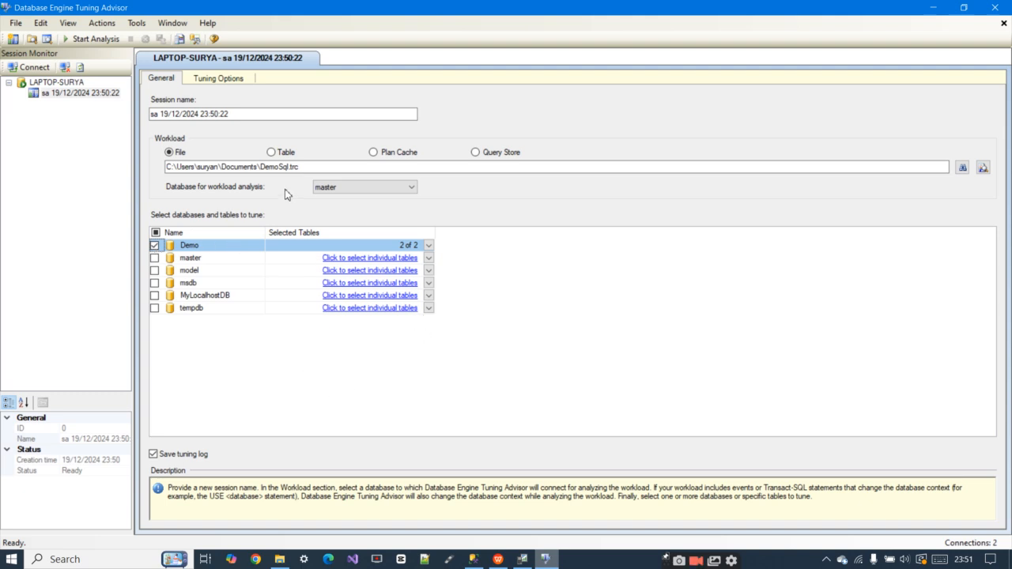
Define a maximum space of 50 MB for recommendations in the advanced tuning options
{"action": "left_click", "coordinate": [216, 79]}
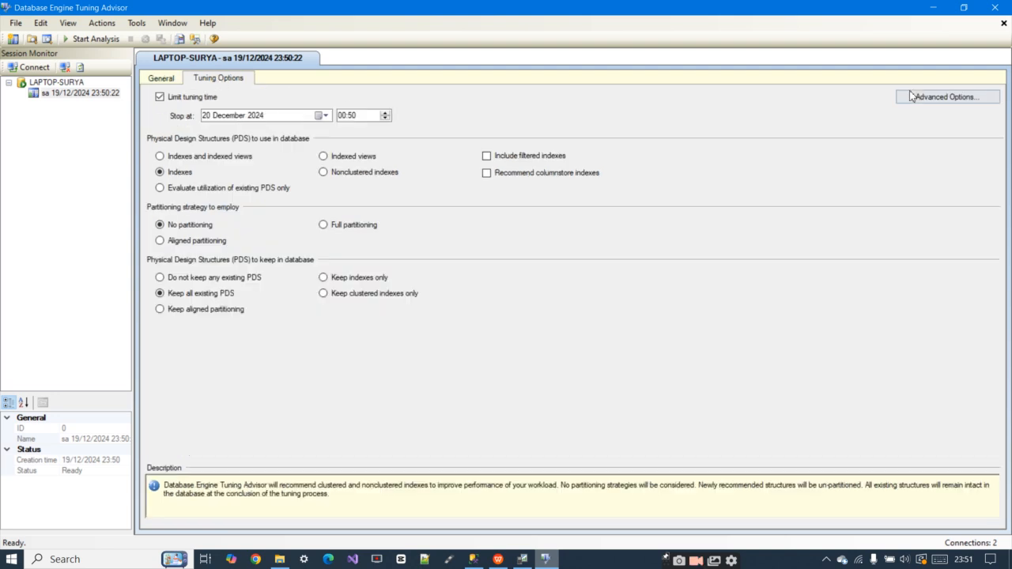
{"action": "left_click", "coordinate": [953, 105]}
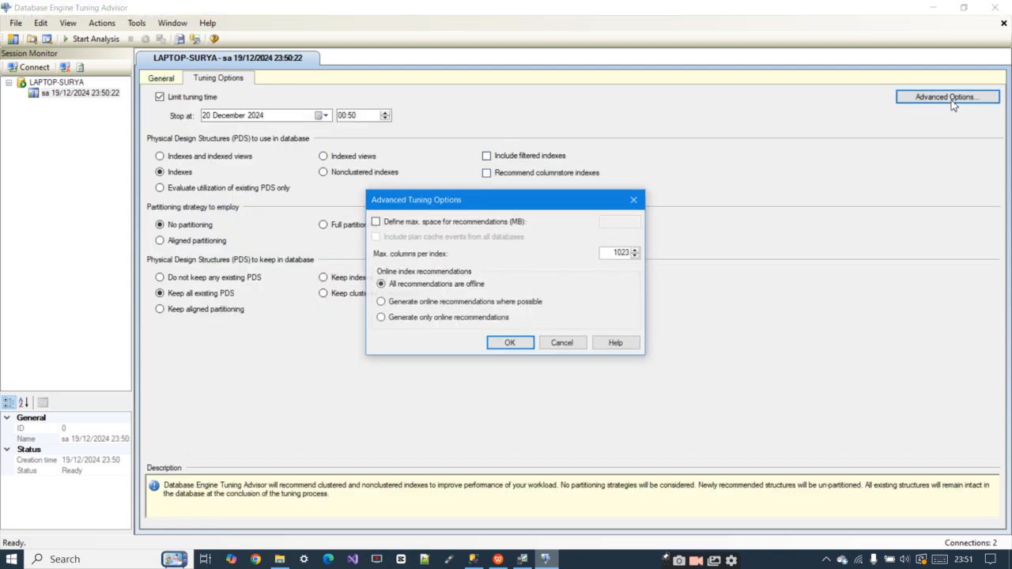
{"action": "left_click", "coordinate": [377, 224]}
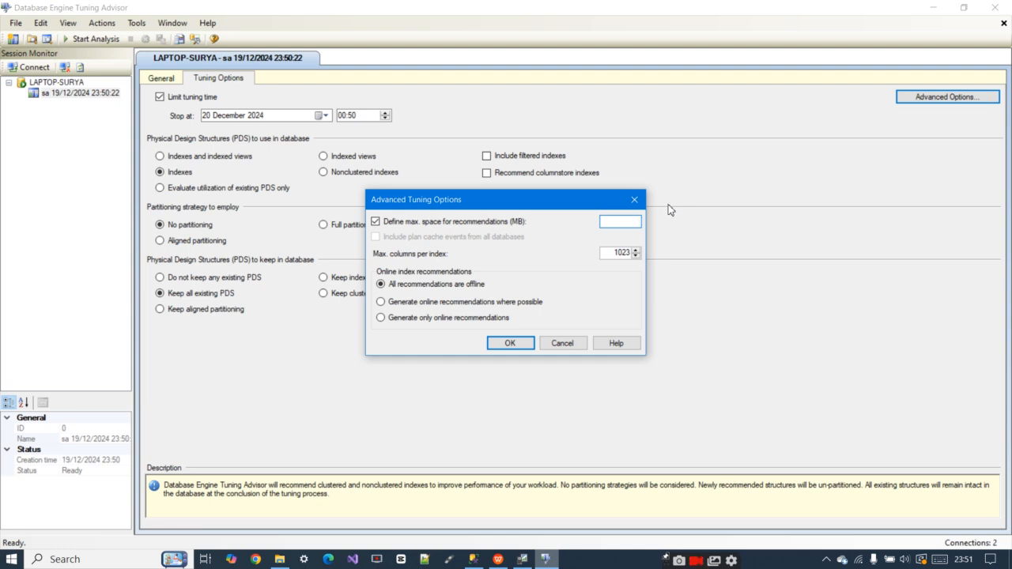
{"action": "type", "text": "50"}
{"action": "left_click", "coordinate": [496, 345]}
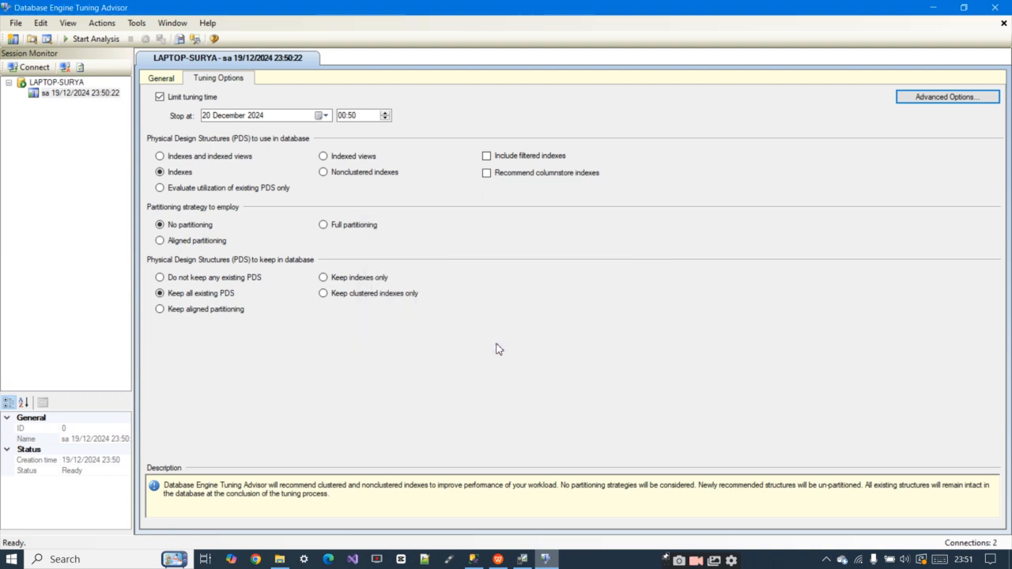
Return to the session's general settings and start the tuning analysis
{"action": "left_click", "coordinate": [167, 81]}
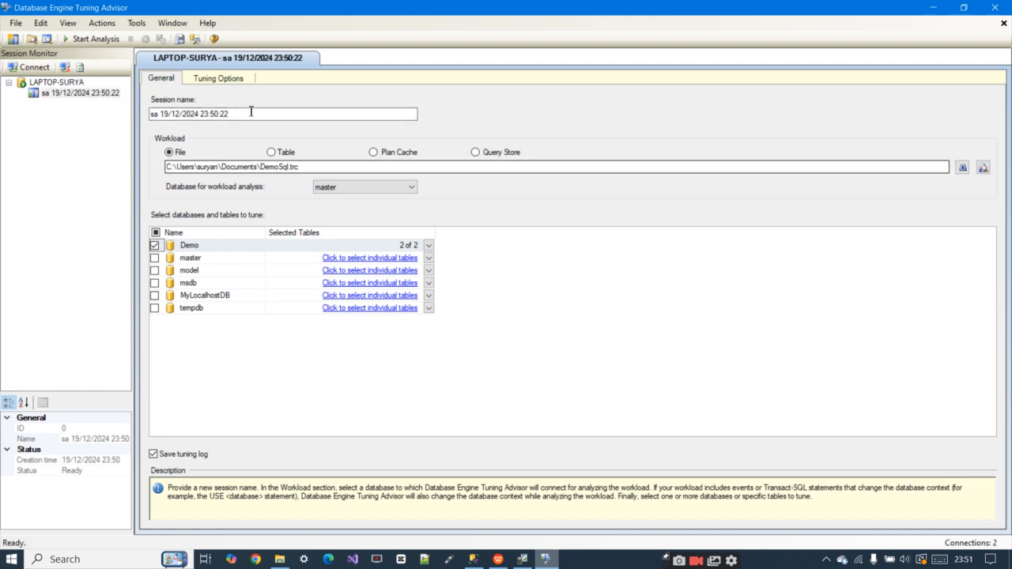
{"action": "left_click", "coordinate": [93, 41]}
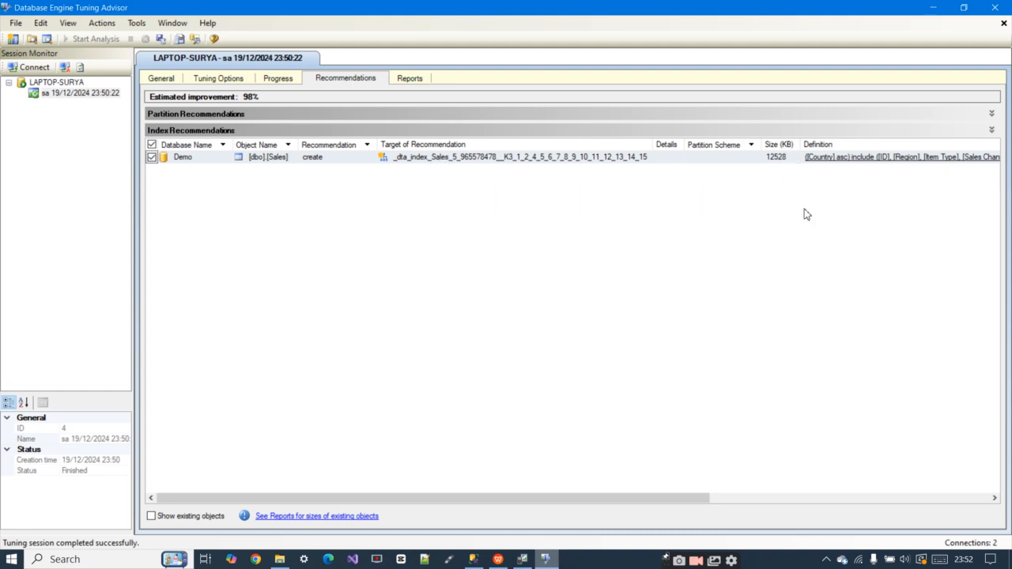
Examine the index recommendation on the Sales table against the workload queries in SQL Server Management Studio, and check the tuning log
{"action": "left_click_drag", "start_coordinate": [608, 499], "coordinate": [874, 499]}
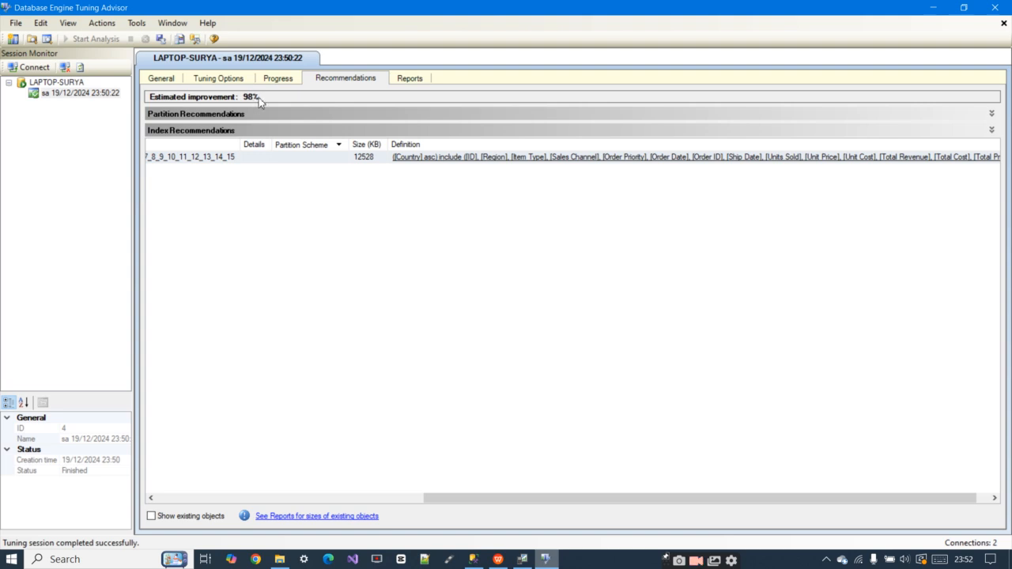
{"action": "left_click", "coordinate": [394, 498]}
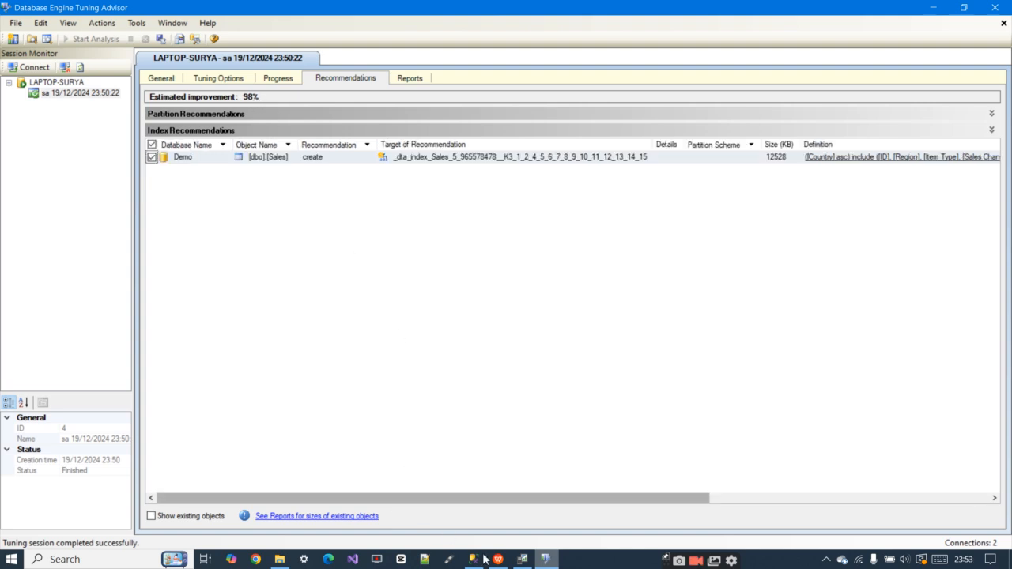
{"action": "left_click", "coordinate": [473, 559]}
{"action": "left_click_drag", "start_coordinate": [432, 99], "coordinate": [933, 246]}
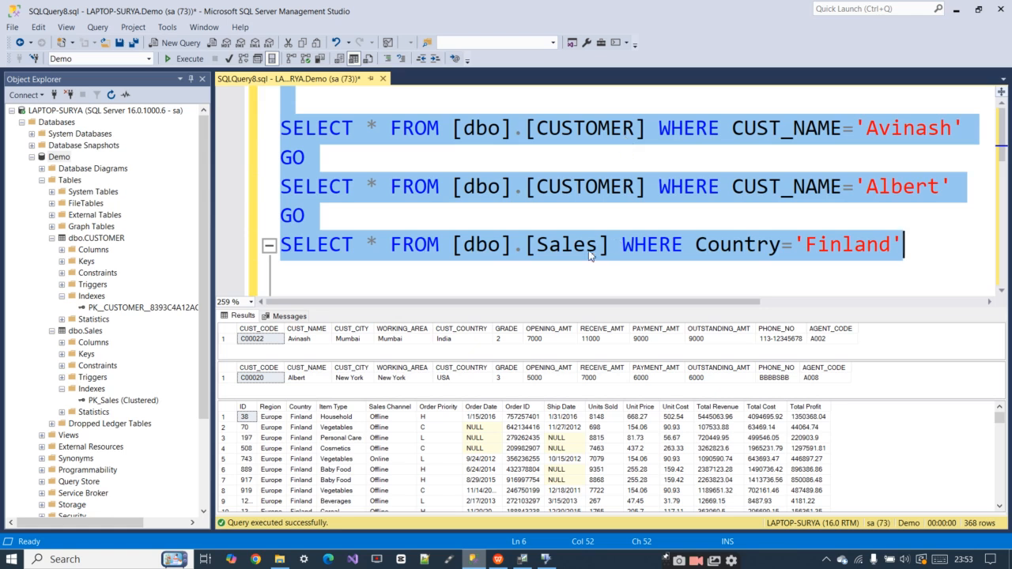
{"action": "left_click", "coordinate": [473, 562]}
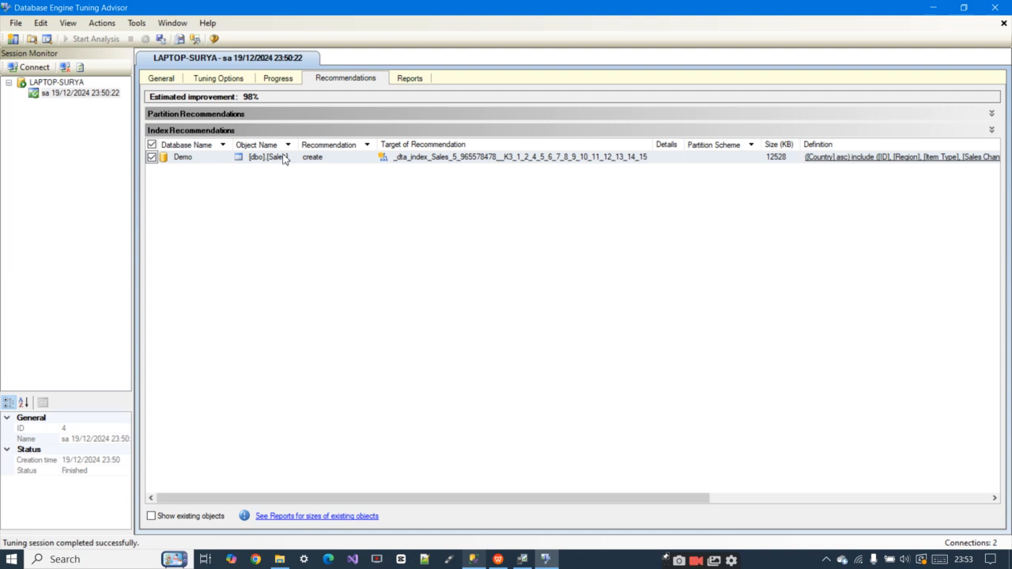
{"action": "left_click", "coordinate": [276, 82]}
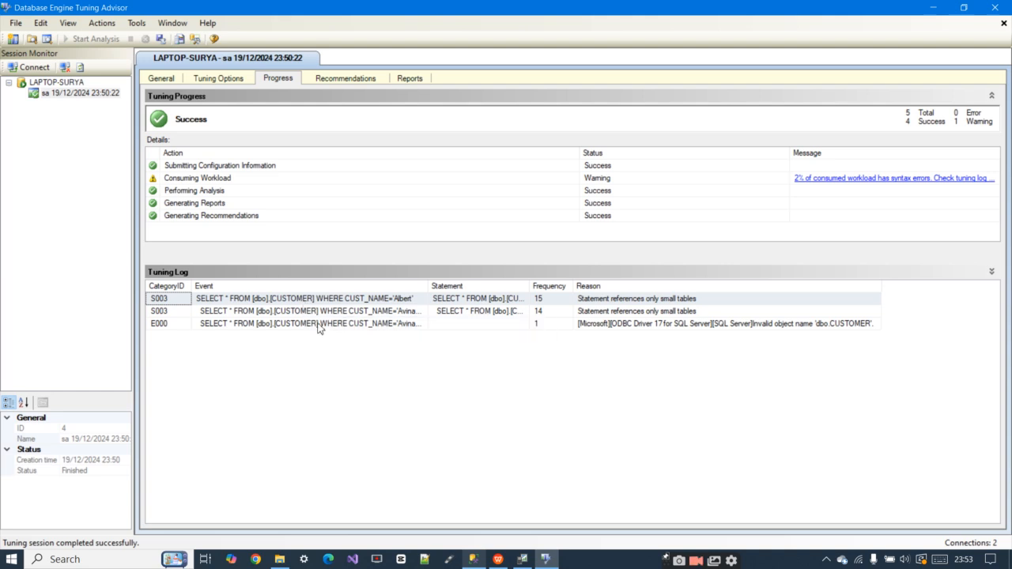
{"action": "left_click", "coordinate": [339, 79]}
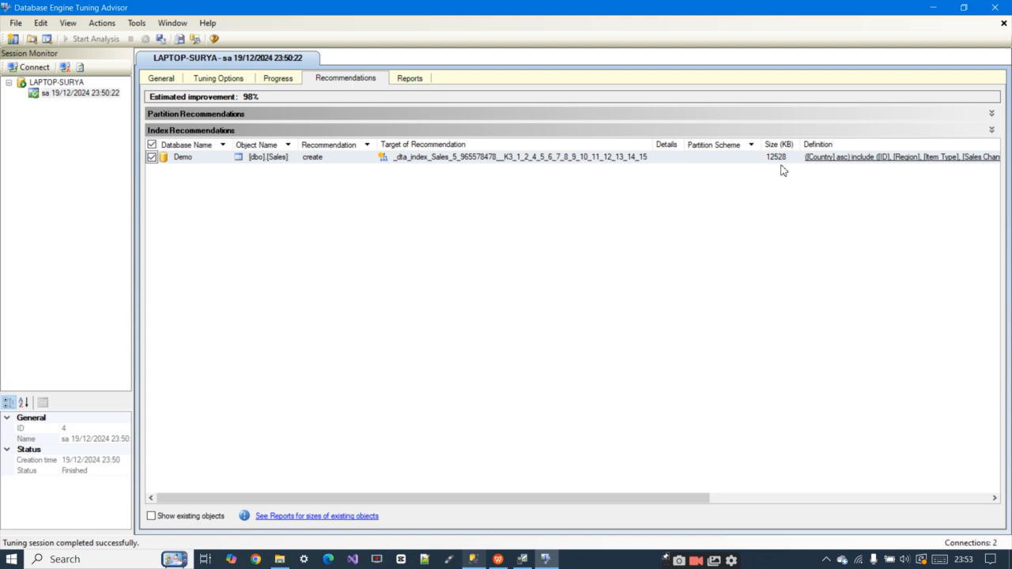
Preview the SQL script of the recommended Sales index and compare its key column with the Country filter in the Sales query
{"action": "left_click", "coordinate": [828, 158]}
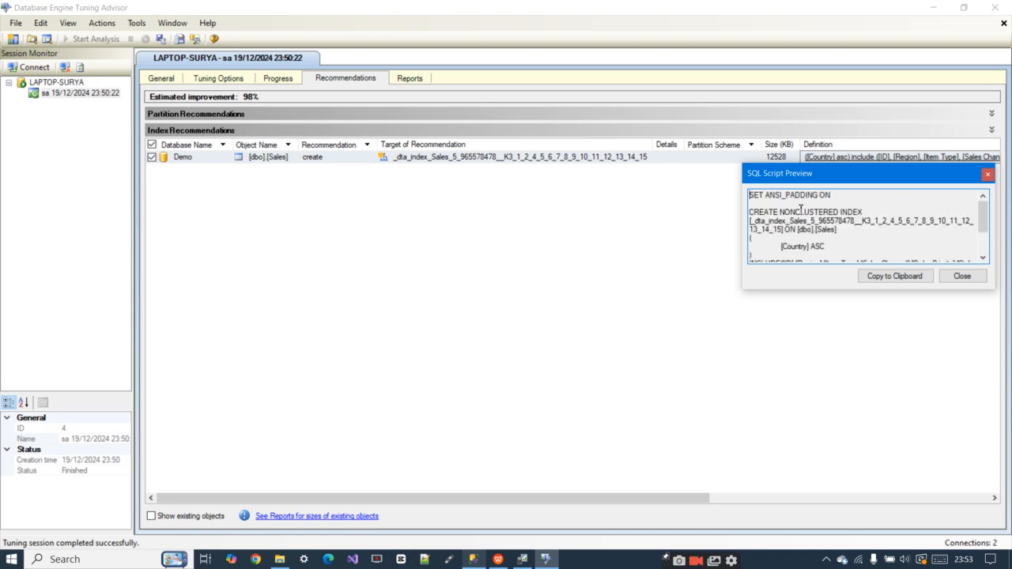
{"action": "scroll", "coordinate": [835, 210], "scroll_direction": "down", "scroll_amount": 1}
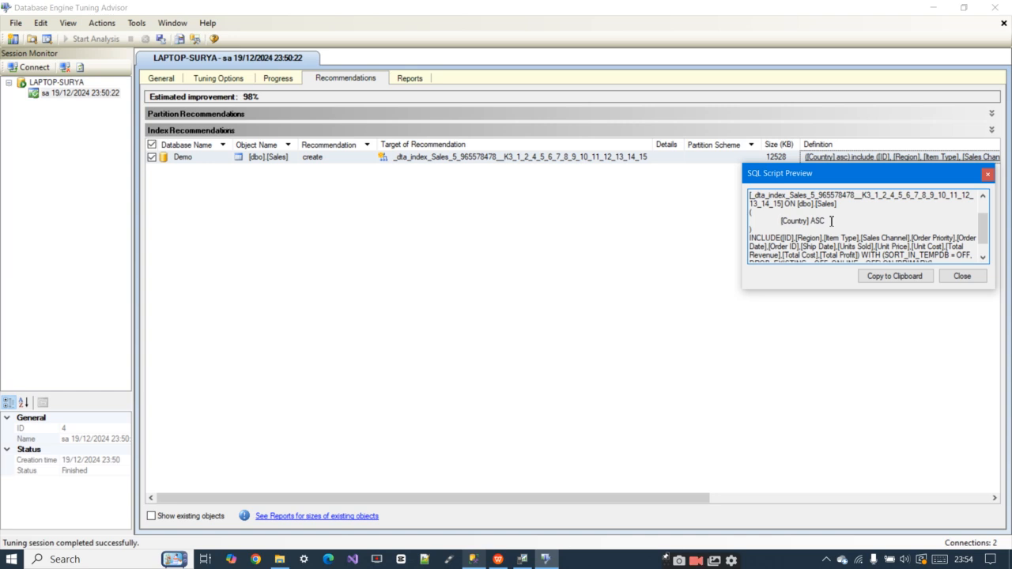
{"action": "left_click", "coordinate": [474, 560]}
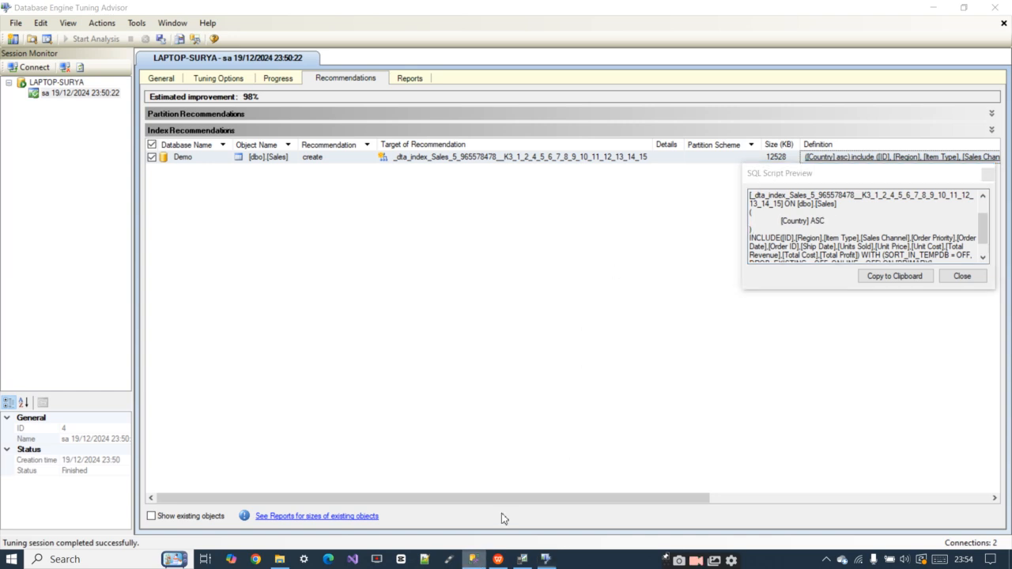
{"action": "left_click", "coordinate": [721, 250]}
{"action": "left_click_drag", "start_coordinate": [696, 245], "coordinate": [904, 245]}
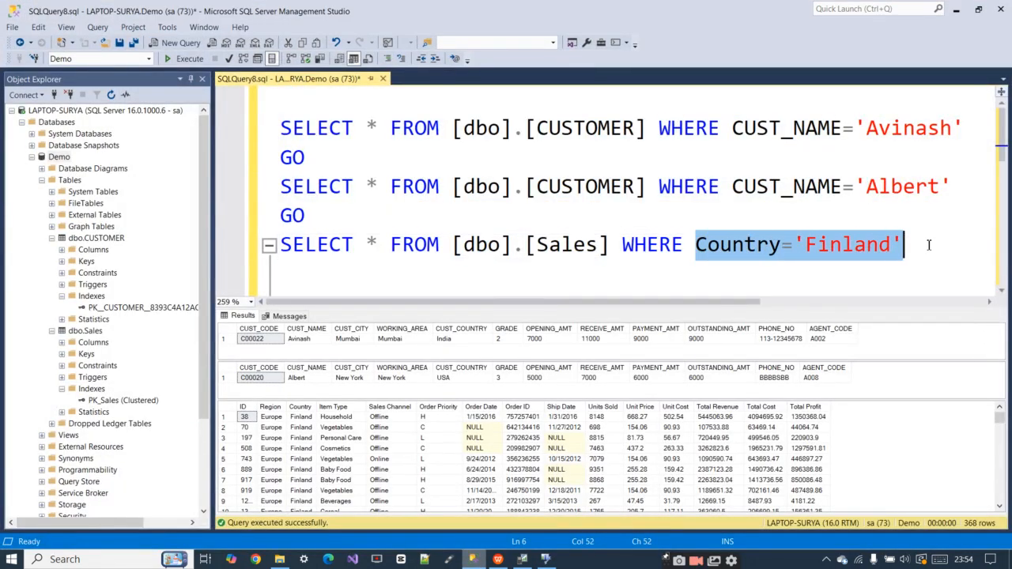
{"action": "left_click", "coordinate": [476, 560]}
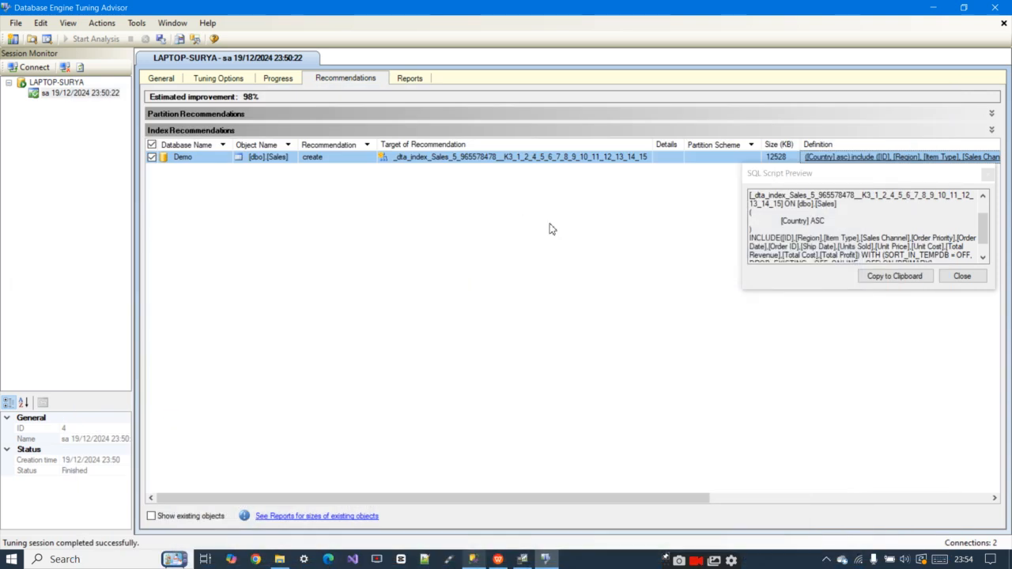
{"action": "scroll", "coordinate": [833, 227], "scroll_direction": "down", "scroll_amount": 1}
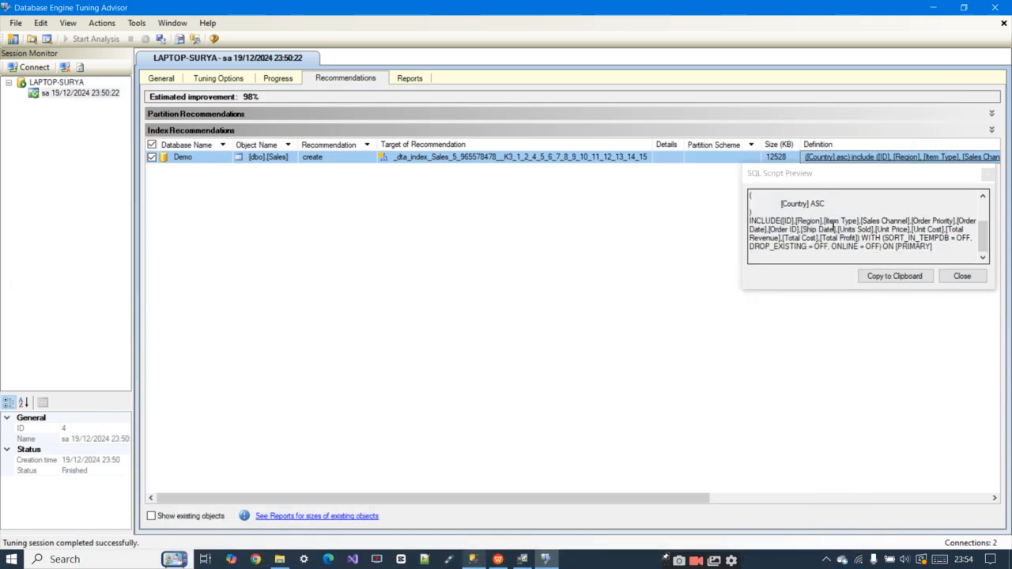
{"action": "scroll", "coordinate": [833, 227], "scroll_direction": "up", "scroll_amount": 2}
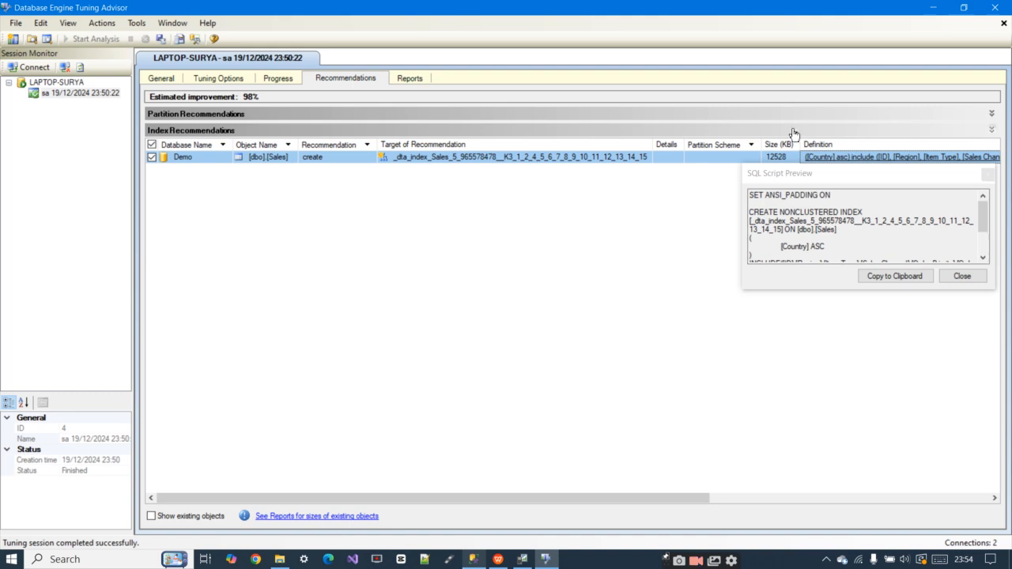
Copy the recommended index script into a new query in SQL Server Management Studio and execute it on the Demo database
{"action": "left_click", "coordinate": [849, 236]}
{"action": "left_click", "coordinate": [888, 278]}
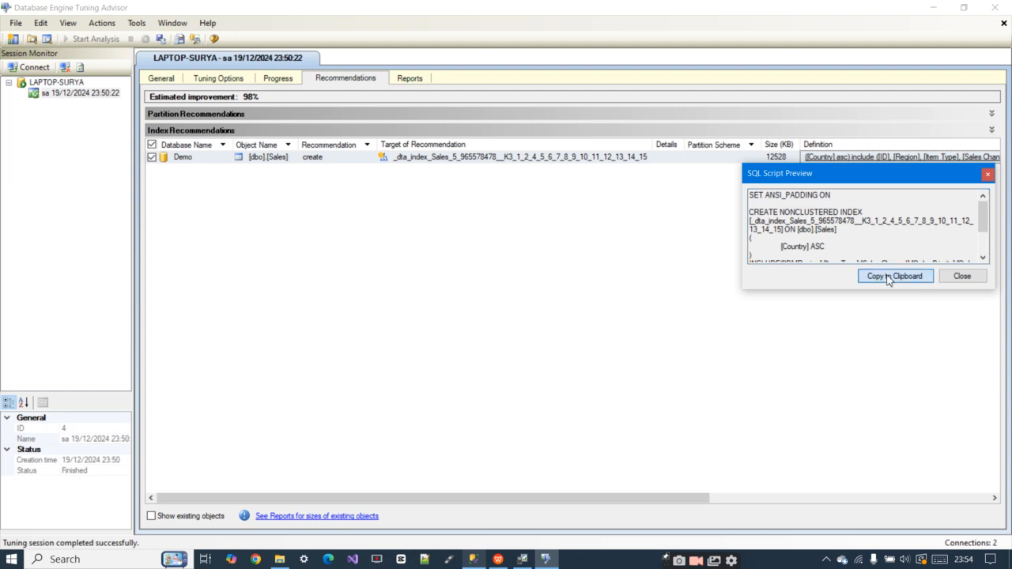
{"action": "left_click", "coordinate": [477, 561]}
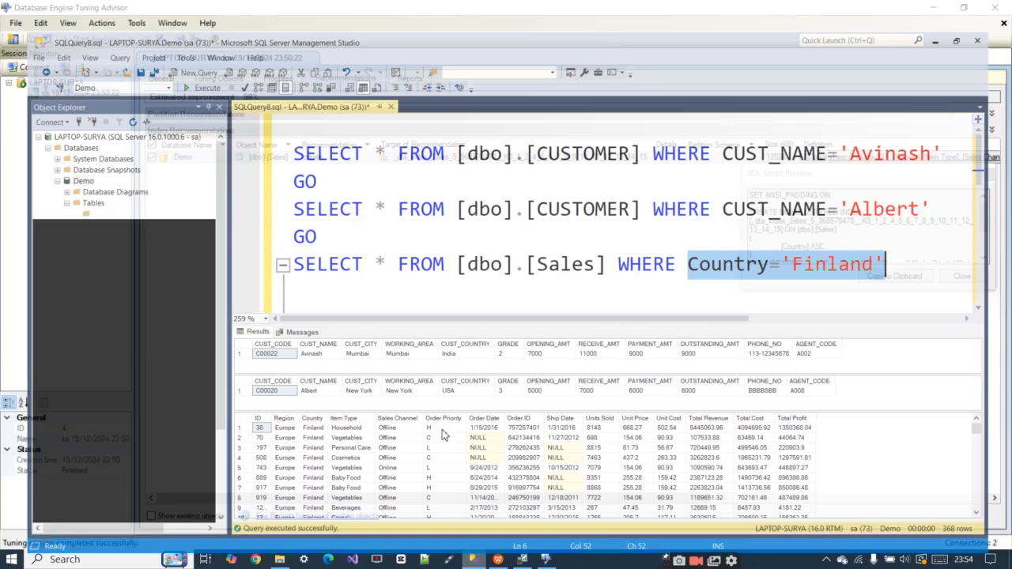
{"action": "left_click", "coordinate": [436, 247]}
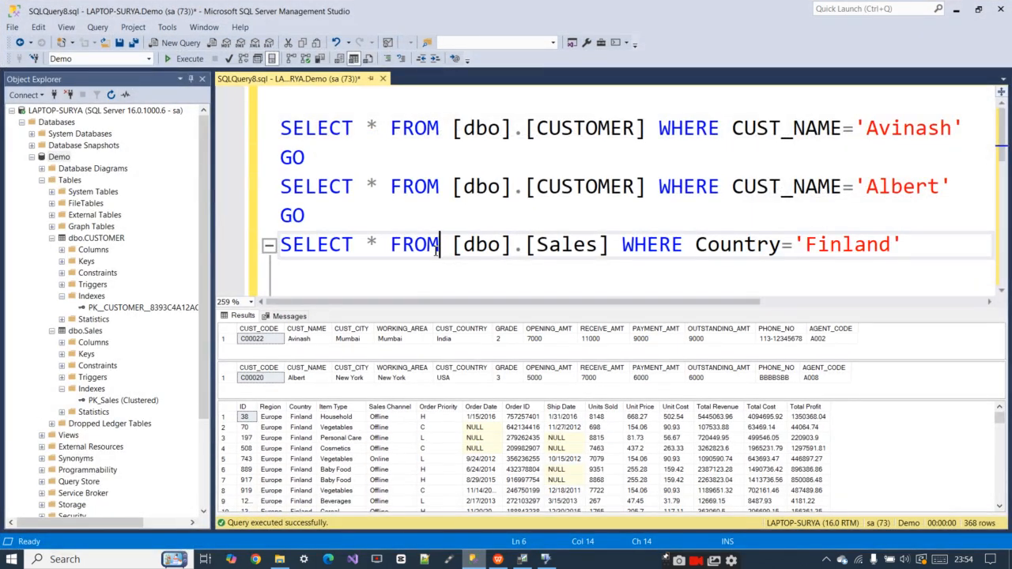
{"action": "key", "text": "ctrl+n"}
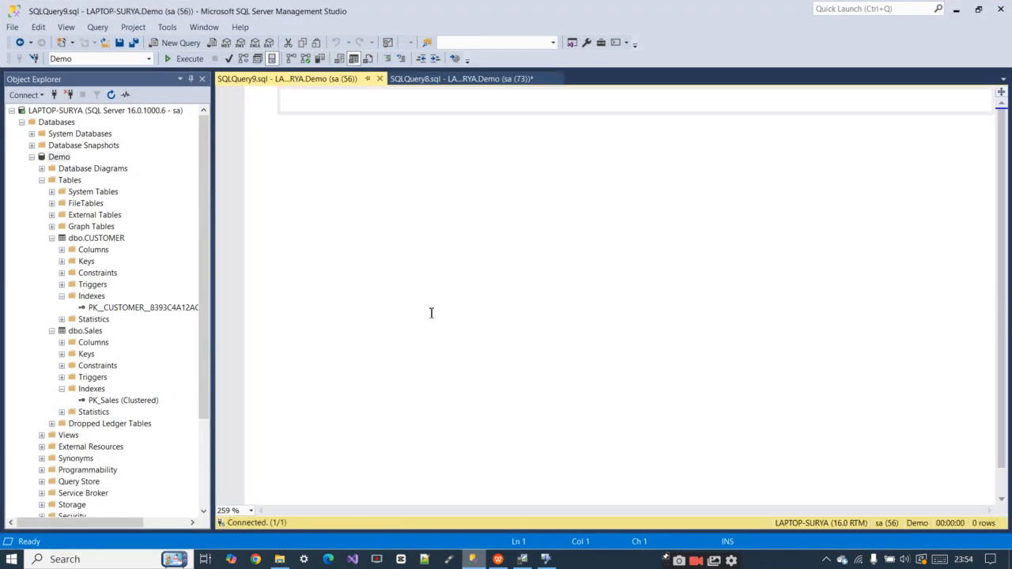
{"action": "key", "text": "ctrl+v"}
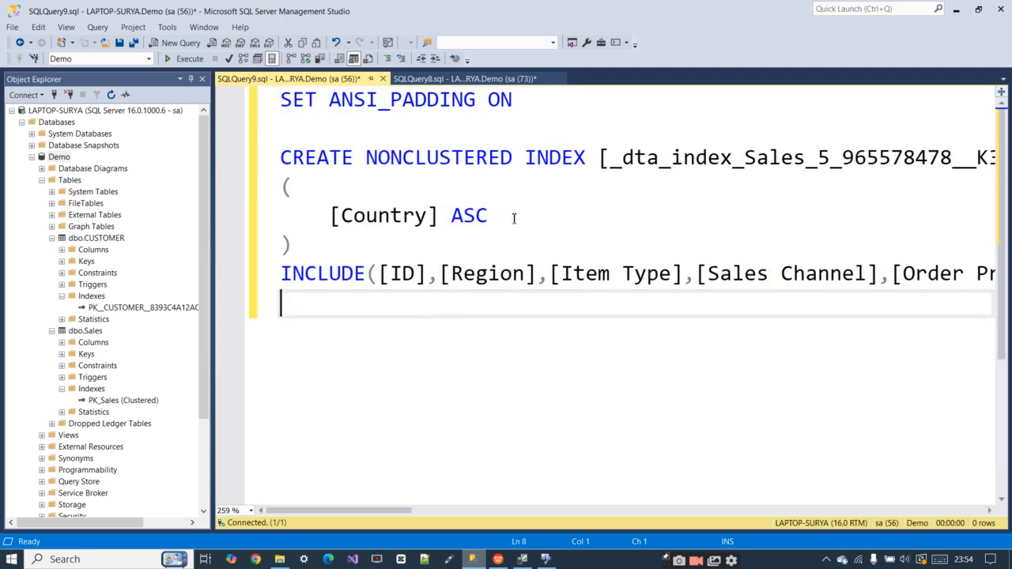
{"action": "left_click", "coordinate": [183, 58]}
{"action": "left_click", "coordinate": [447, 258]}
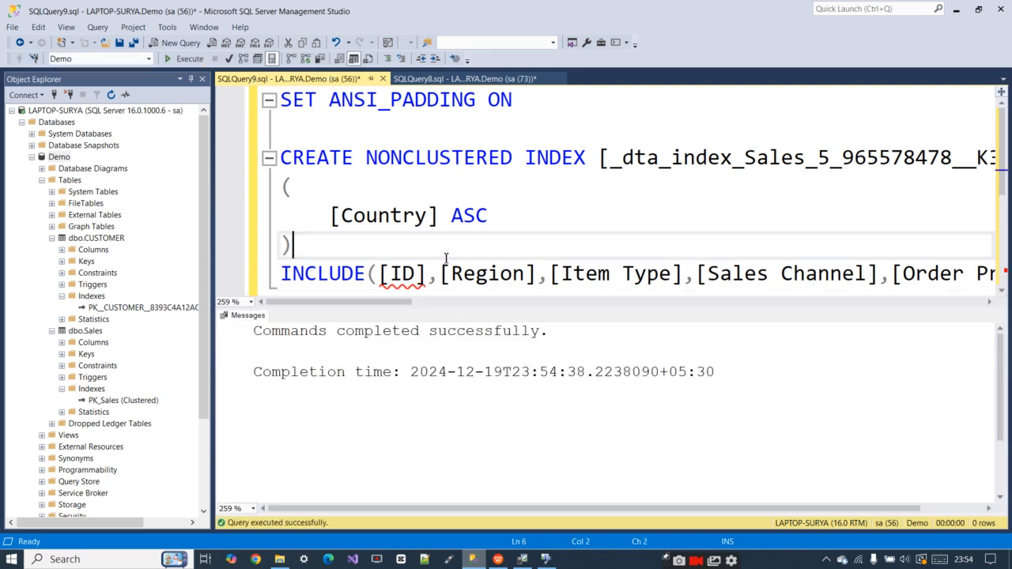
Switch to SQL Server Profiler and start a new trace, connecting to the server with the saved sa login
{"action": "left_click", "coordinate": [465, 78]}
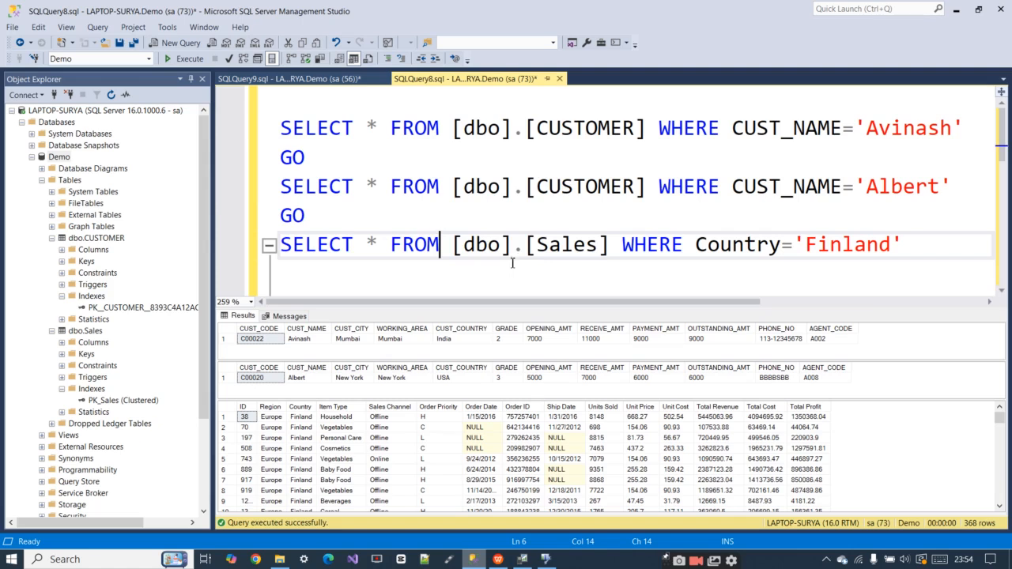
{"action": "key", "text": "alt+Tab"}
{"action": "key", "text": "alt+Tab"}
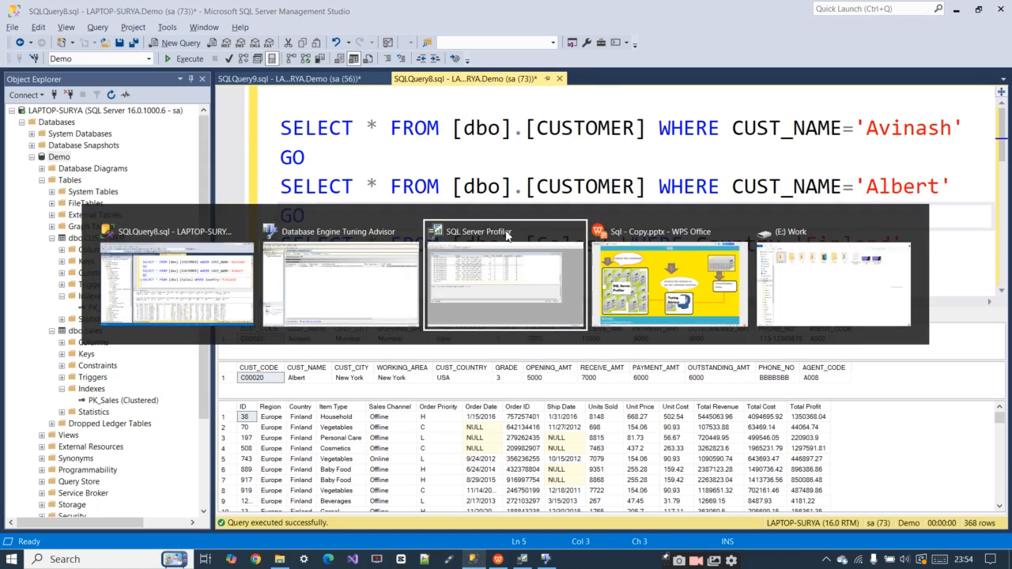
{"action": "left_click", "coordinate": [506, 234]}
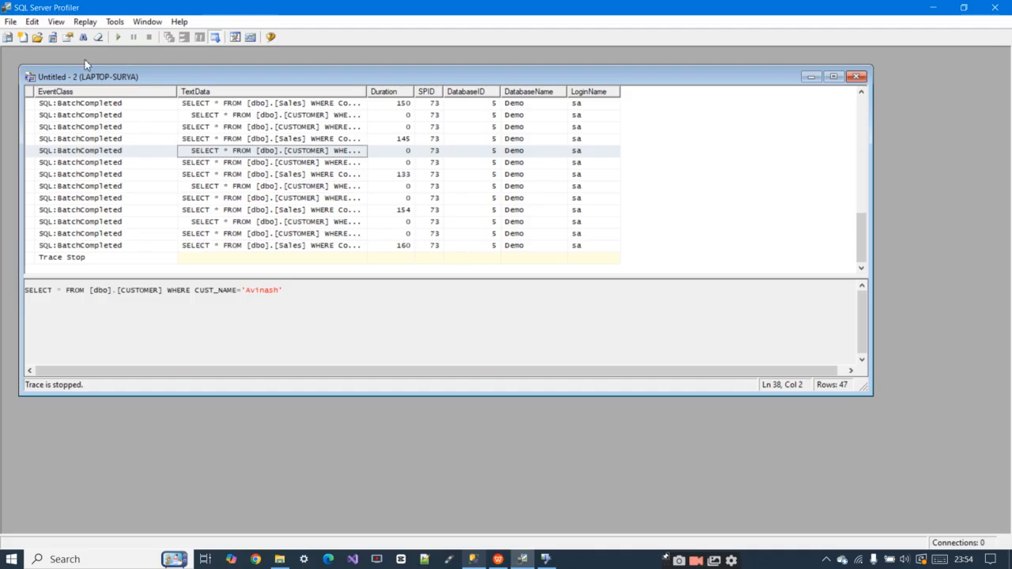
{"action": "left_click", "coordinate": [10, 21]}
{"action": "left_click", "coordinate": [36, 37]}
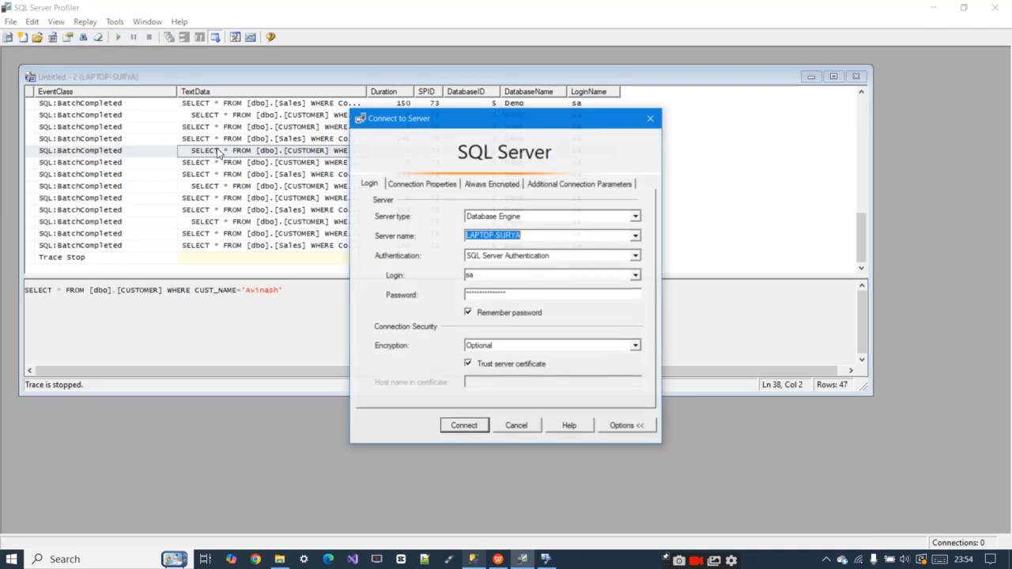
{"action": "left_click", "coordinate": [456, 427]}
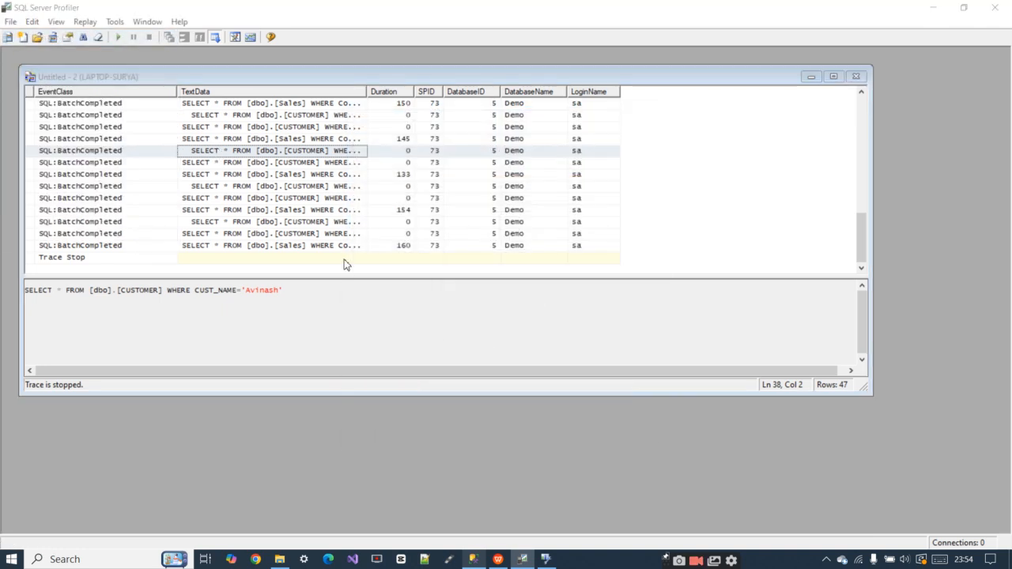
Set the new trace to use the Tuning template and save its output to the file DemoSql1 in Documents
{"action": "left_click", "coordinate": [421, 227]}
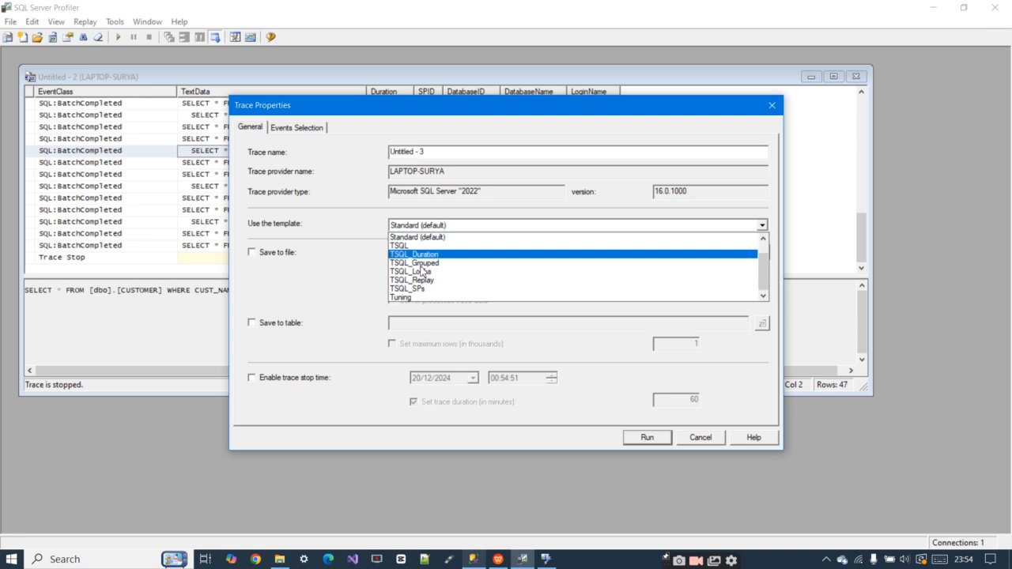
{"action": "left_click", "coordinate": [414, 297]}
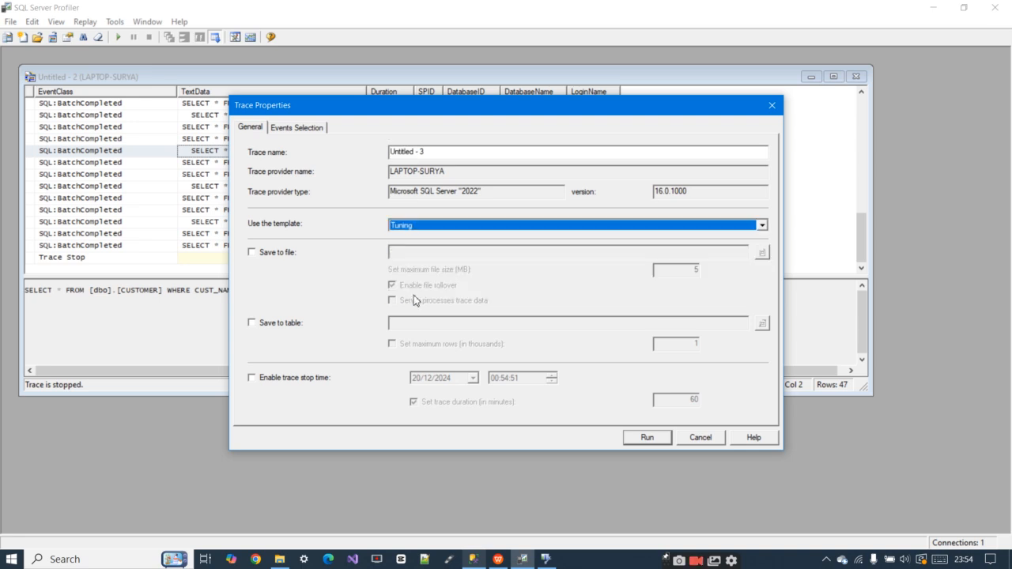
{"action": "left_click", "coordinate": [251, 253]}
{"action": "scroll", "coordinate": [415, 267], "scroll_direction": "down", "scroll_amount": 1}
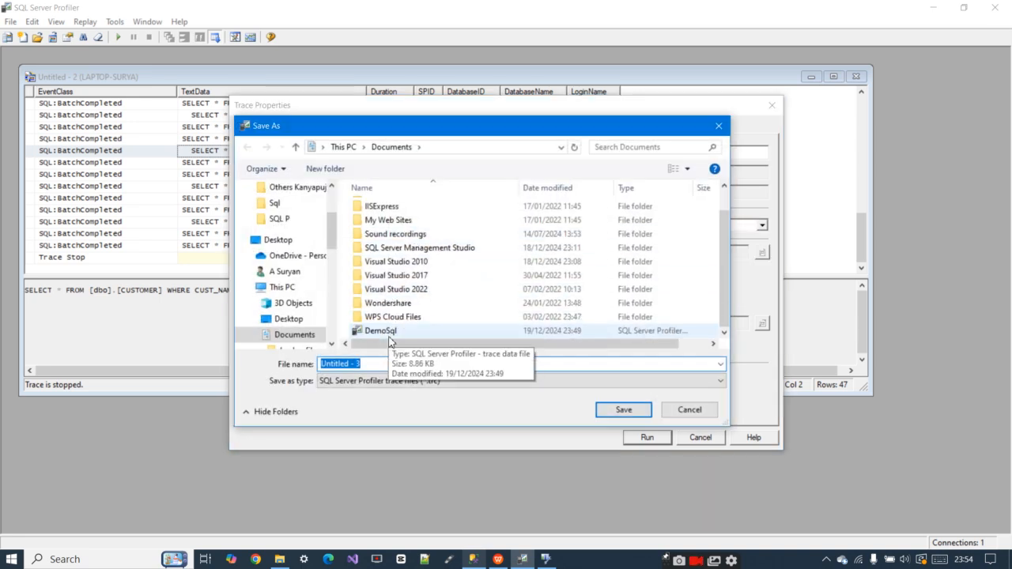
{"action": "left_click", "coordinate": [357, 365]}
{"action": "left_click_drag", "start_coordinate": [366, 365], "coordinate": [298, 370]}
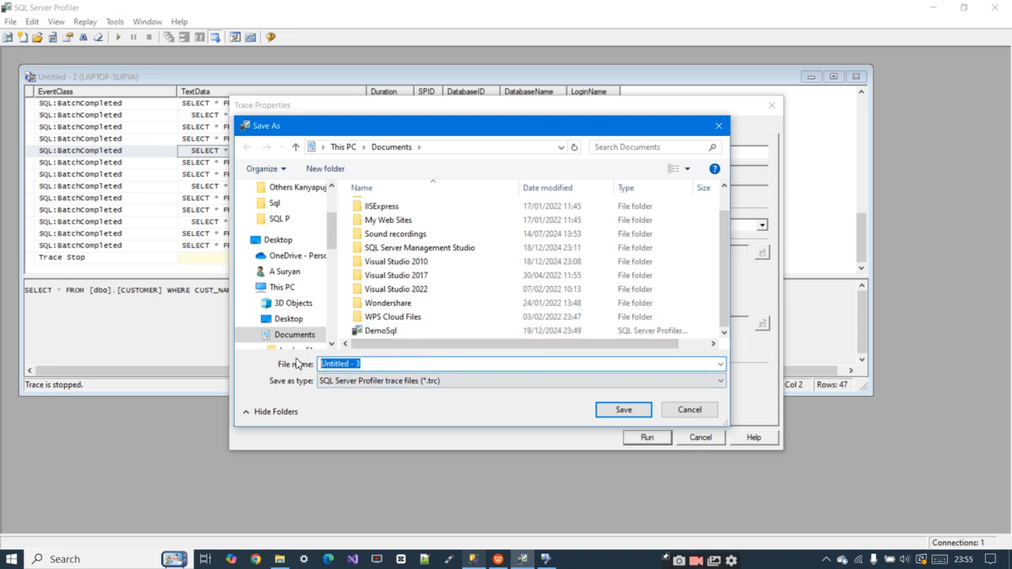
{"action": "type", "text": "Demo"}
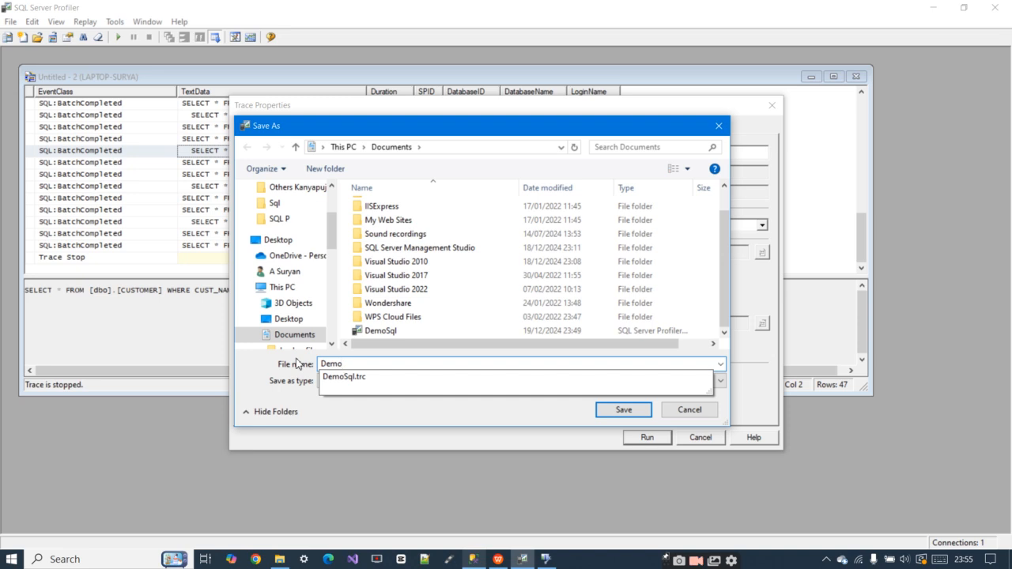
{"action": "type", "text": "Sql1"}
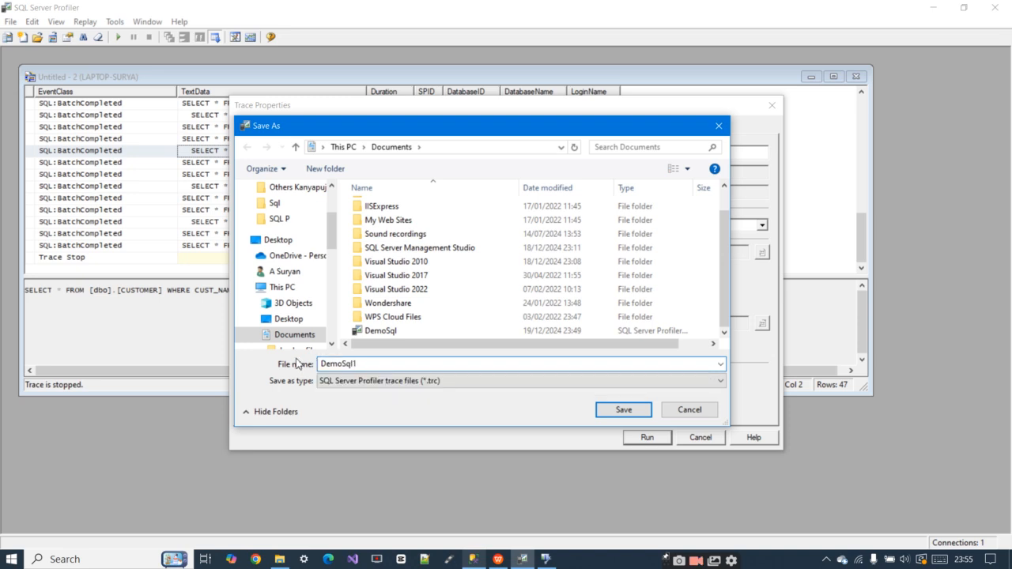
{"action": "left_click", "coordinate": [607, 409]}
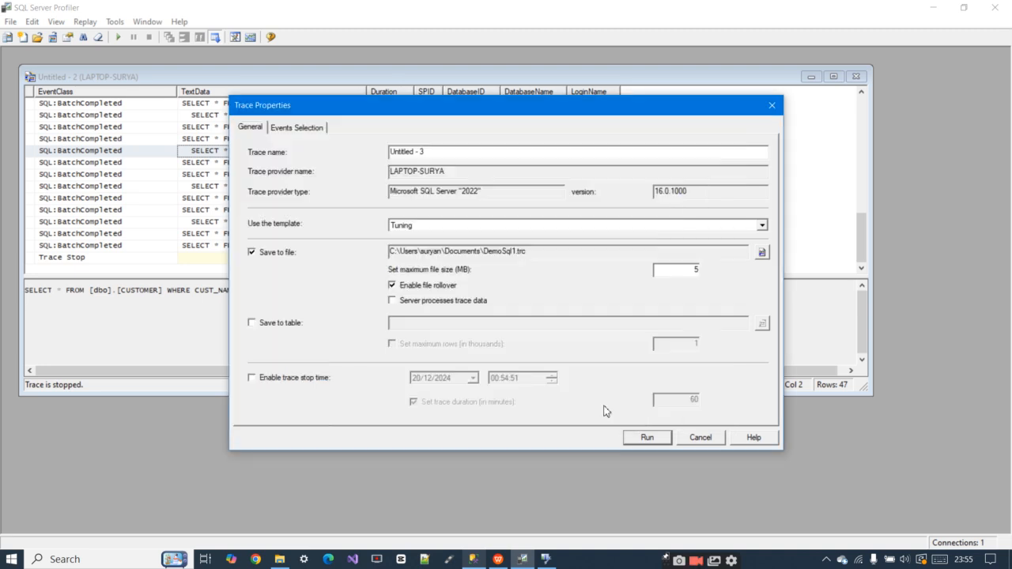
Exclude the RPC:Completed and SP:StmtCompleted events from the trace and filter DatabaseName to values like Demo
{"action": "left_click", "coordinate": [277, 129]}
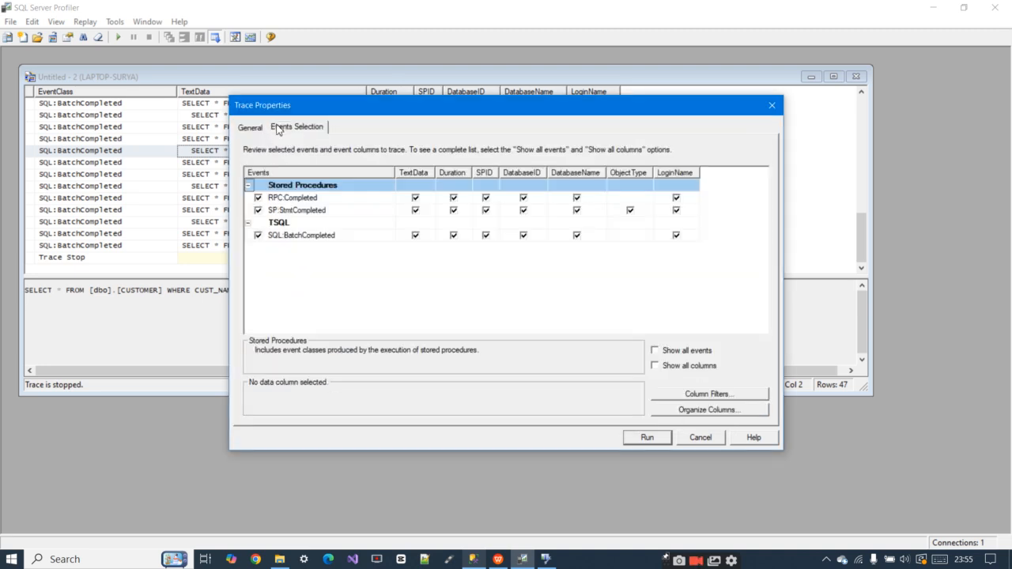
{"action": "left_click", "coordinate": [259, 211]}
{"action": "left_click", "coordinate": [713, 393]}
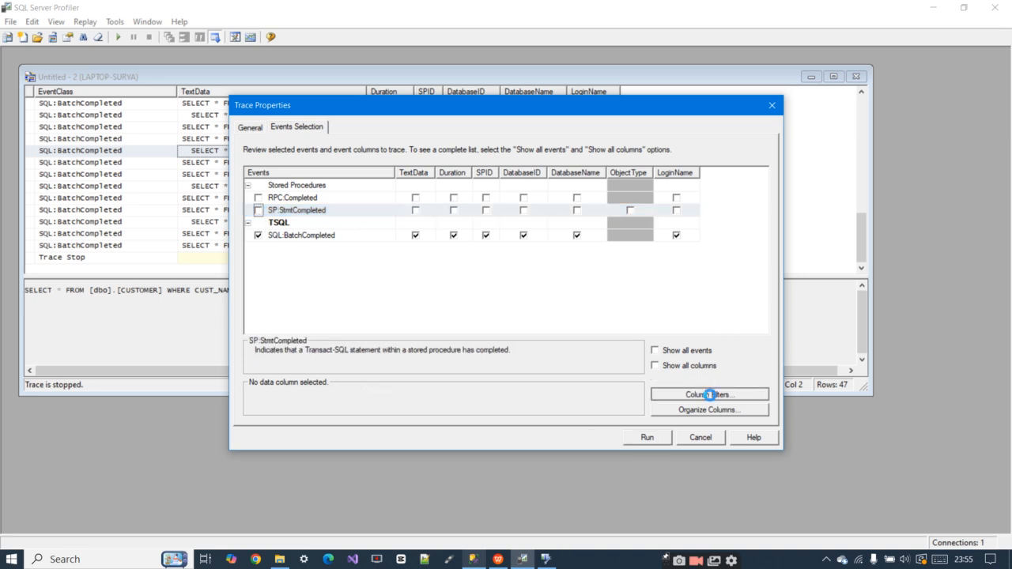
{"action": "left_click", "coordinate": [420, 216]}
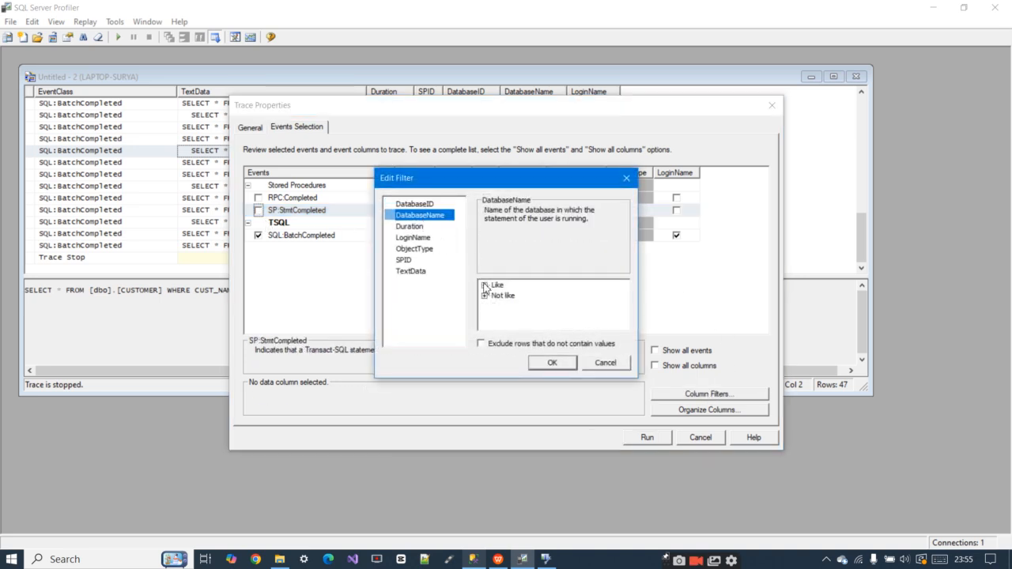
{"action": "left_click", "coordinate": [485, 284]}
{"action": "type", "text": "Demo"}
{"action": "left_click", "coordinate": [552, 362]}
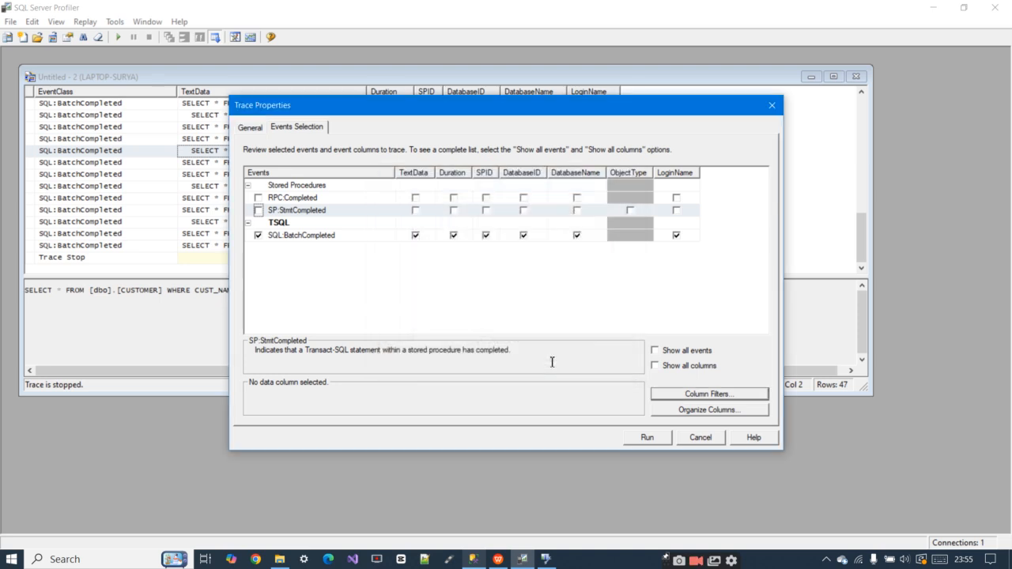
Start the trace and execute the CUSTOMER and Sales queries eleven times in SQL Server Management Studio
{"action": "left_click", "coordinate": [647, 436]}
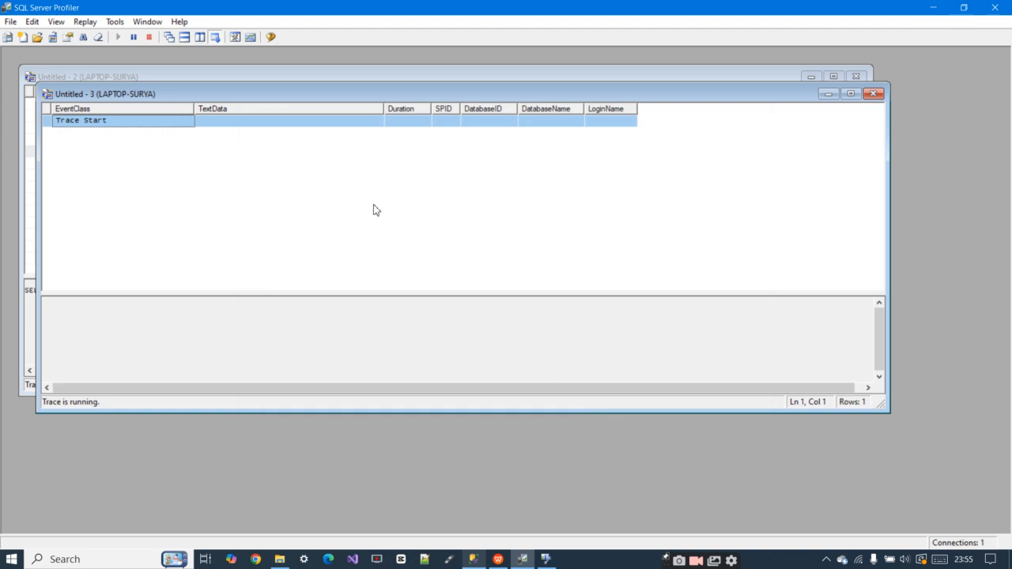
{"action": "left_click", "coordinate": [475, 562]}
{"action": "left_click", "coordinate": [188, 60]}
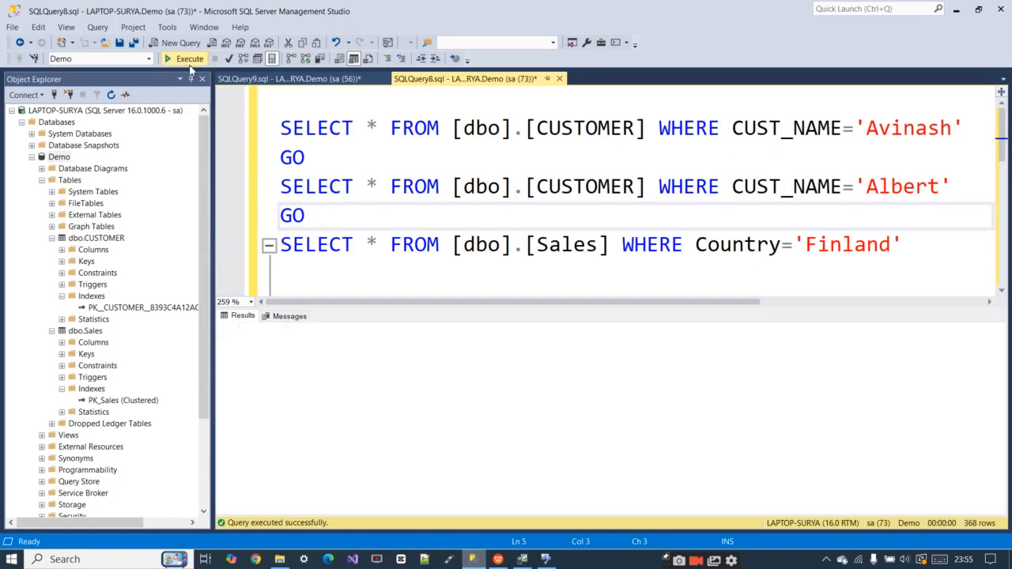
{"action": "left_click", "coordinate": [190, 63]}
{"action": "left_click", "coordinate": [190, 64]}
{"action": "left_click", "coordinate": [190, 63]}
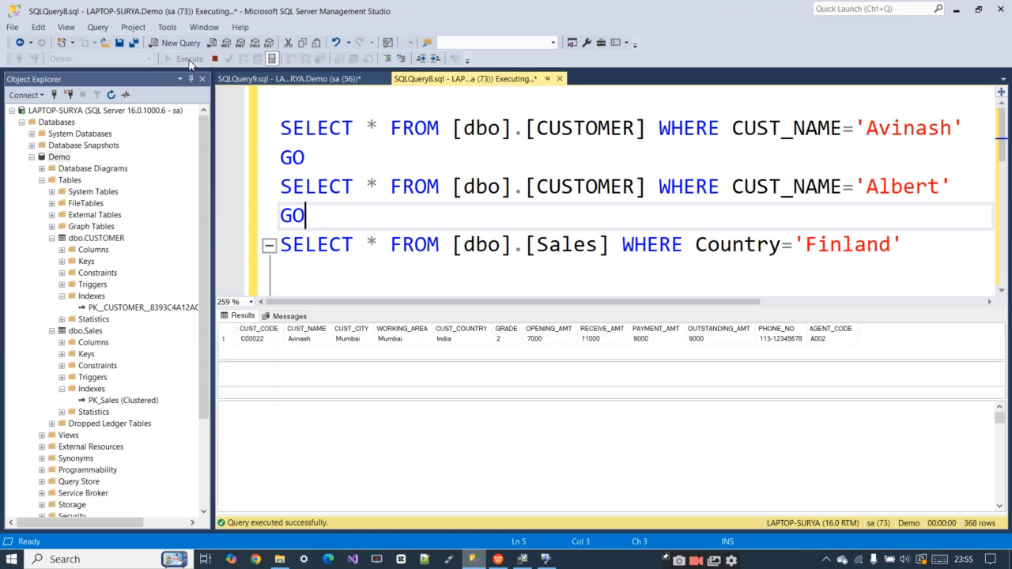
{"action": "left_click", "coordinate": [190, 63]}
{"action": "left_click", "coordinate": [189, 64]}
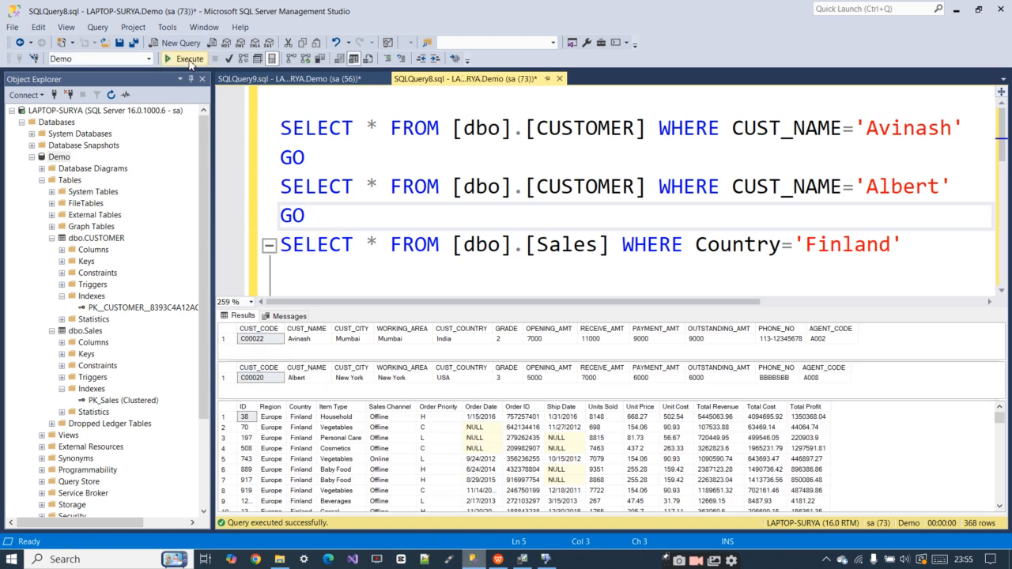
{"action": "left_click", "coordinate": [189, 64]}
{"action": "left_click", "coordinate": [190, 63]}
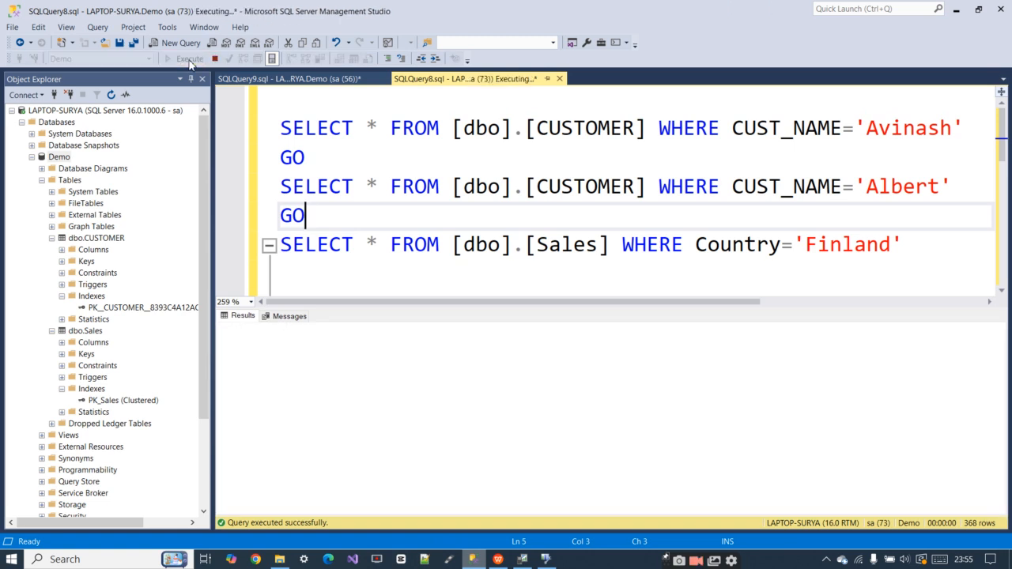
{"action": "left_click", "coordinate": [190, 64]}
{"action": "left_click", "coordinate": [190, 63]}
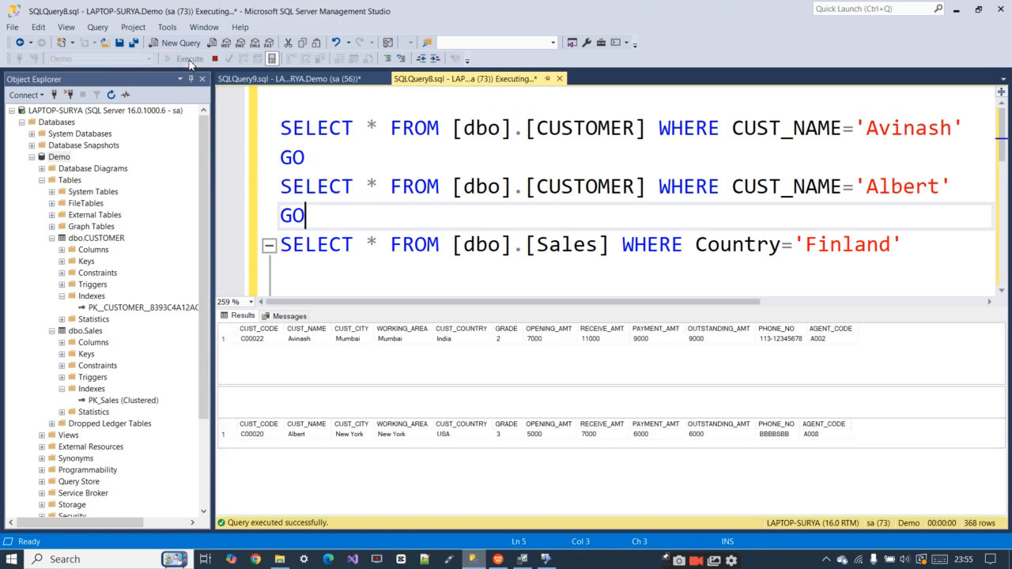
{"action": "left_click", "coordinate": [190, 63]}
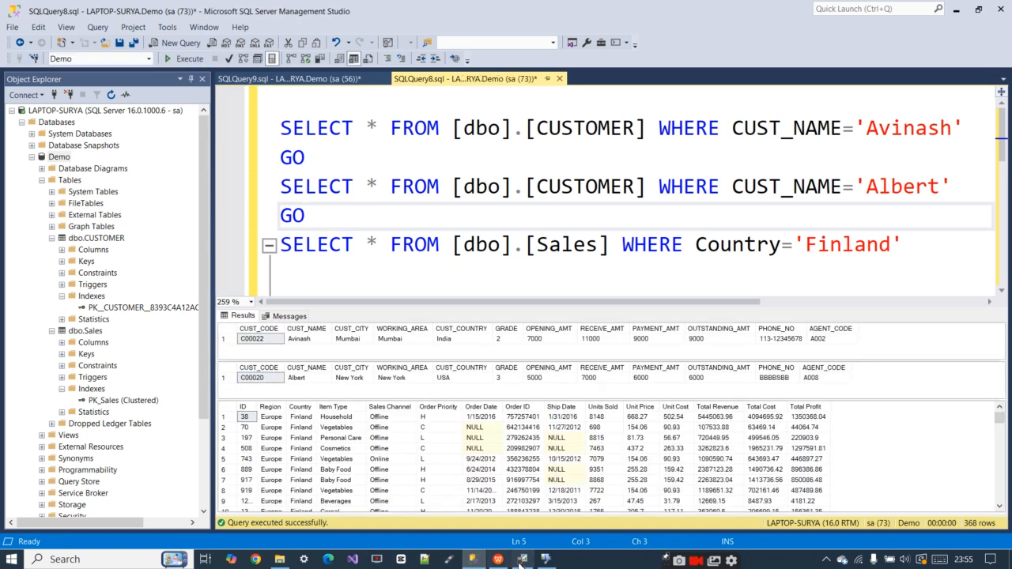
Switch back to SQL Server Profiler and stop the running trace
{"action": "left_click", "coordinate": [545, 560]}
{"action": "left_click", "coordinate": [522, 560]}
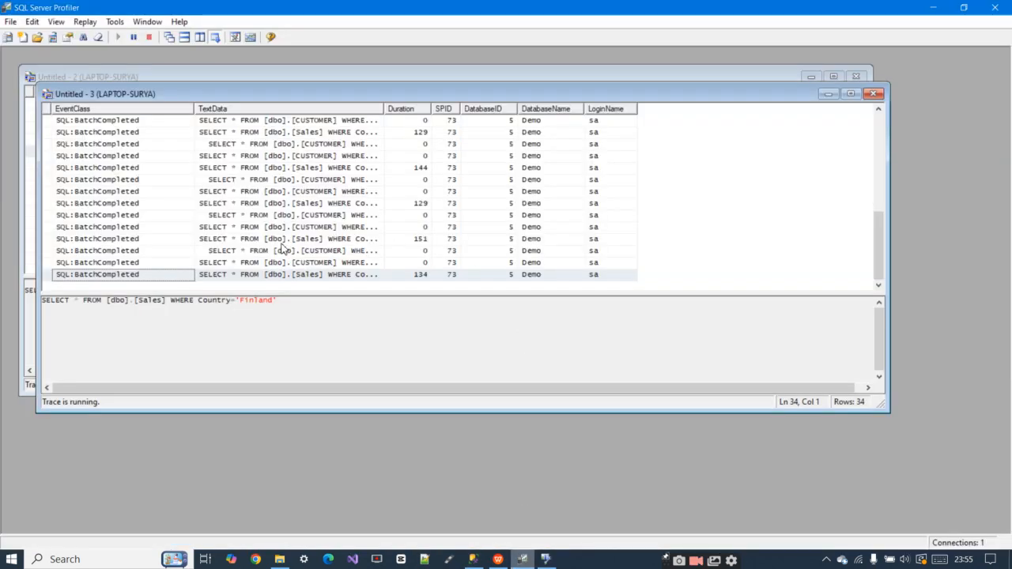
{"action": "left_click", "coordinate": [148, 37]}
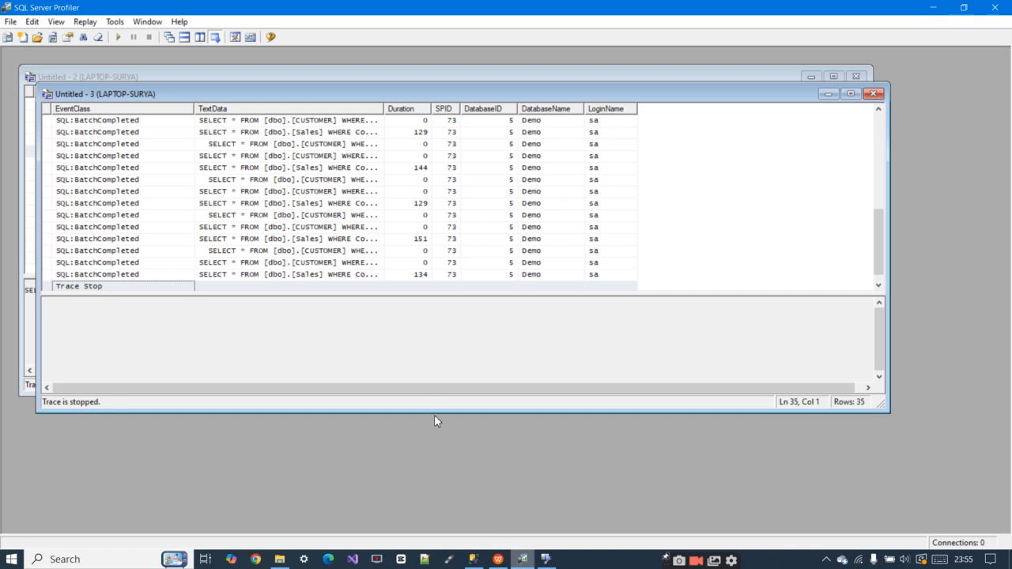
Switch to Database Engine Tuning Advisor, connect with the saved sa login and create a new tuning session on LAPTOP-SURYA
{"action": "left_click", "coordinate": [545, 560]}
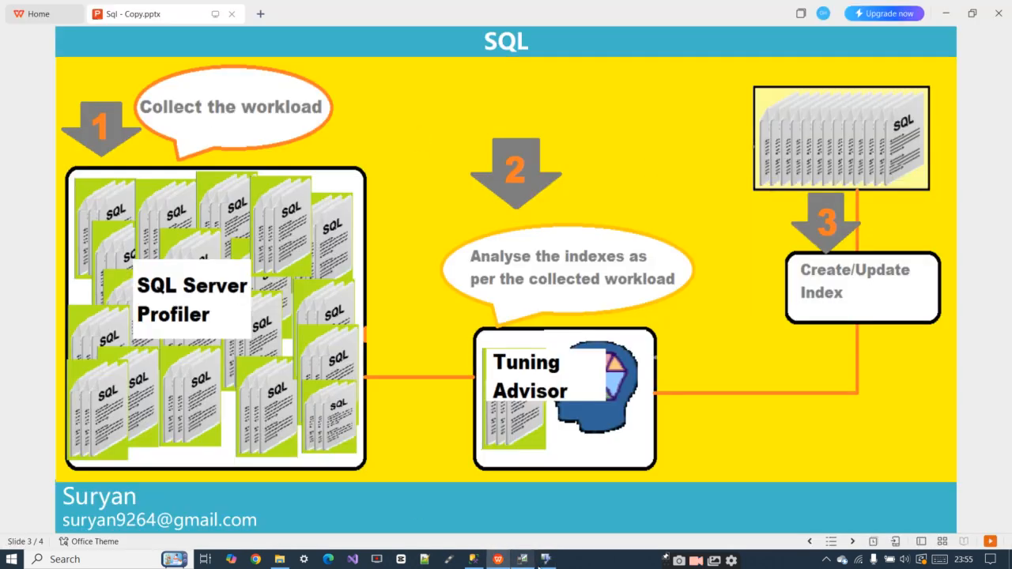
{"action": "left_click", "coordinate": [545, 560]}
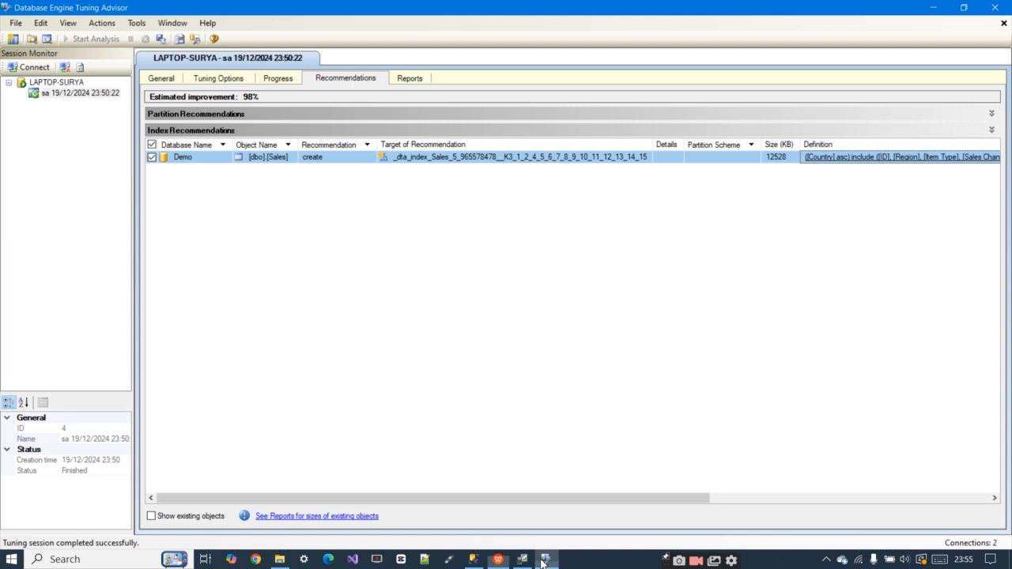
{"action": "left_click", "coordinate": [33, 67]}
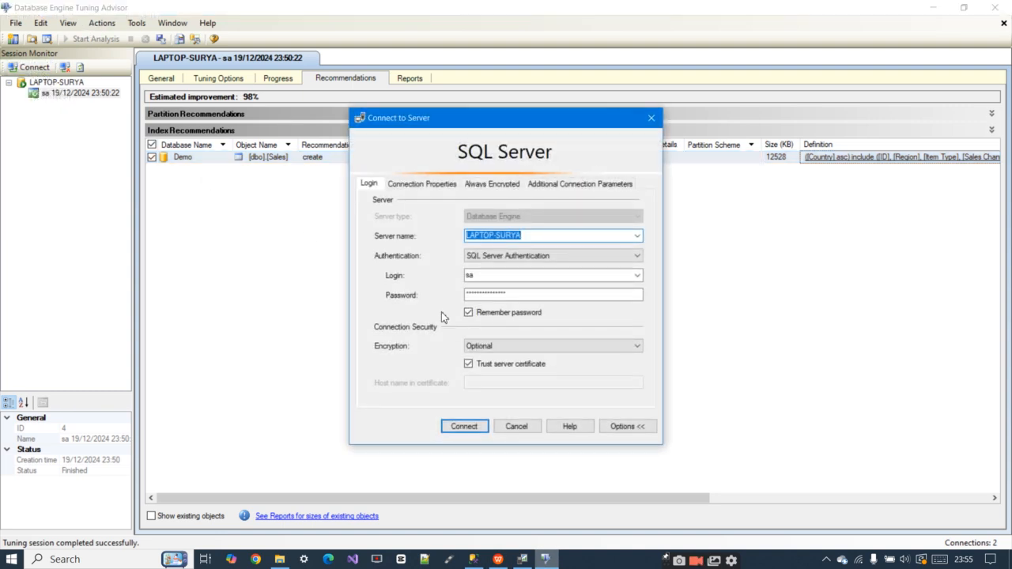
{"action": "left_click", "coordinate": [463, 429]}
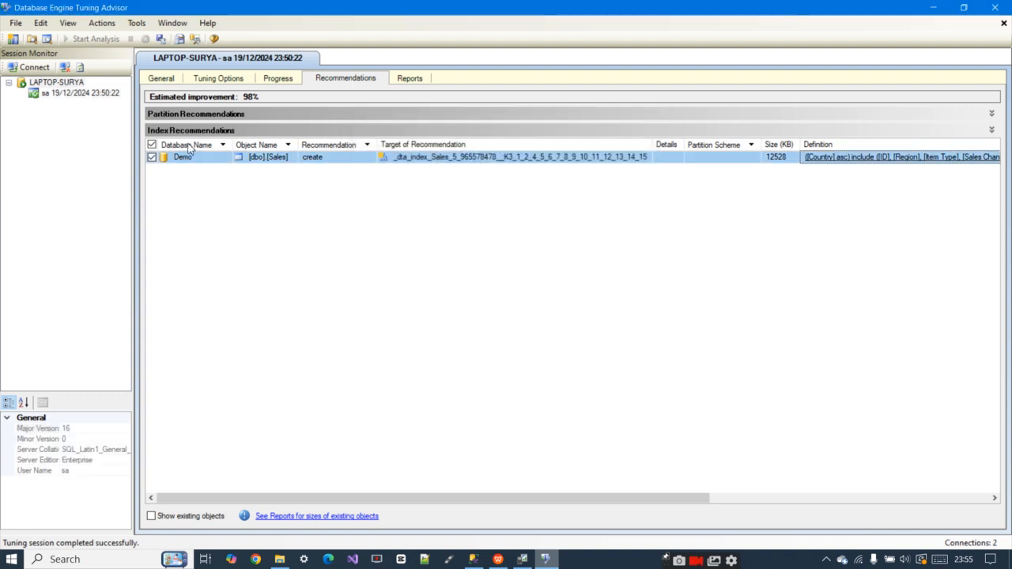
{"action": "right_click", "coordinate": [53, 92]}
{"action": "left_click", "coordinate": [80, 98]}
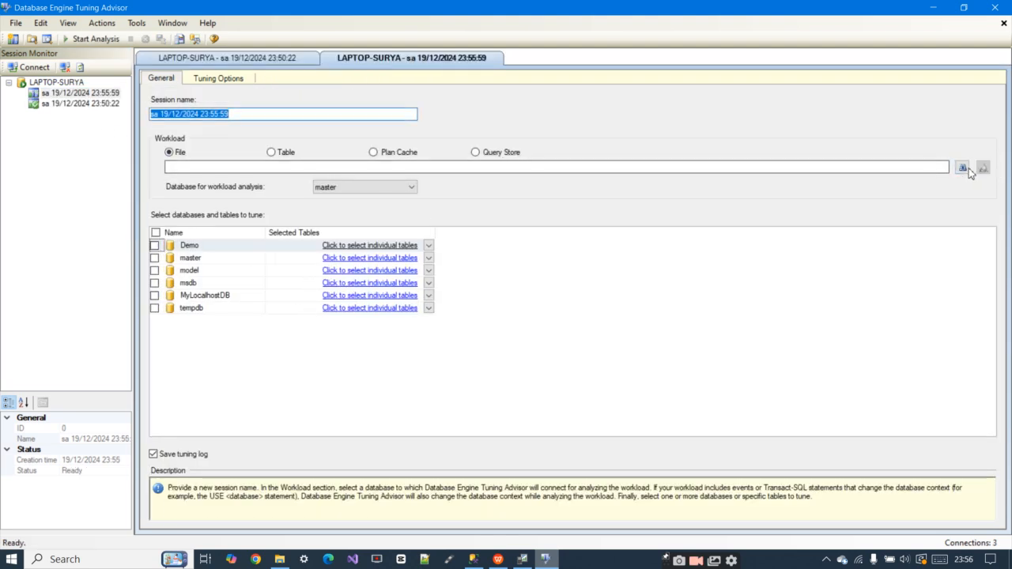
Set DemoSql1 from Documents as the session's workload file and include the Demo database for tuning
{"action": "left_click", "coordinate": [964, 168]}
{"action": "scroll", "coordinate": [176, 208], "scroll_direction": "down", "scroll_amount": 1}
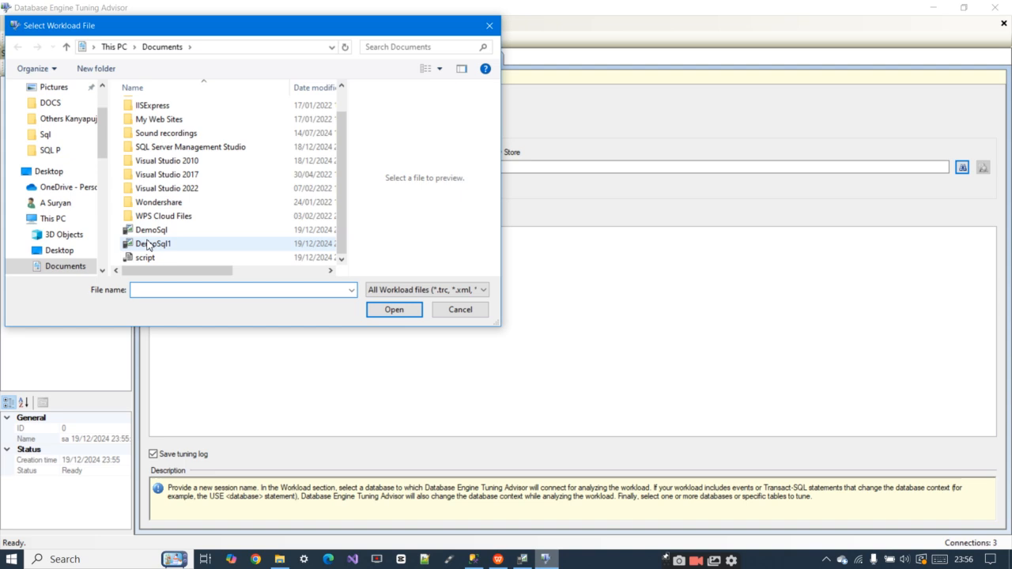
{"action": "left_click", "coordinate": [154, 243]}
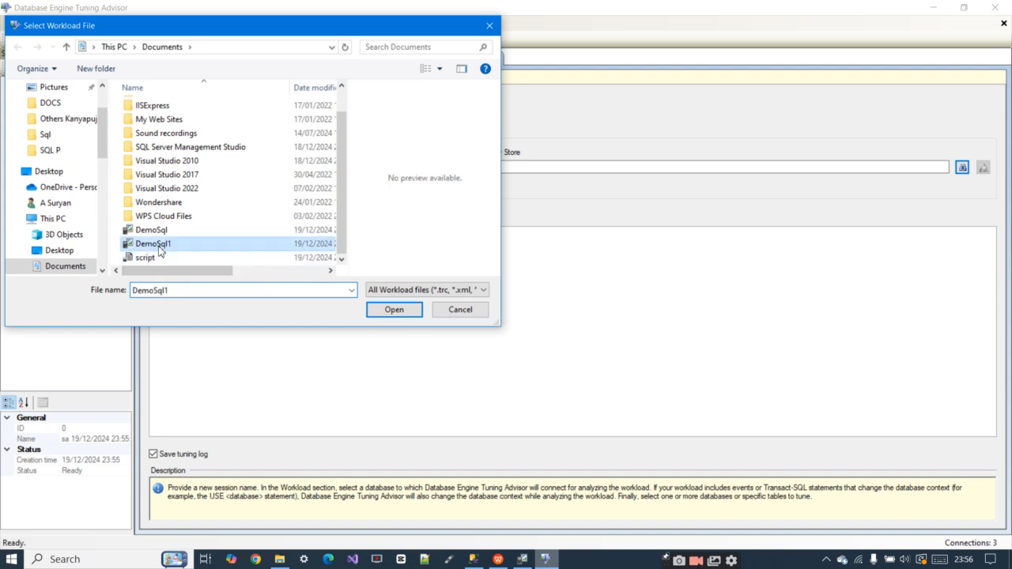
{"action": "left_click", "coordinate": [392, 309]}
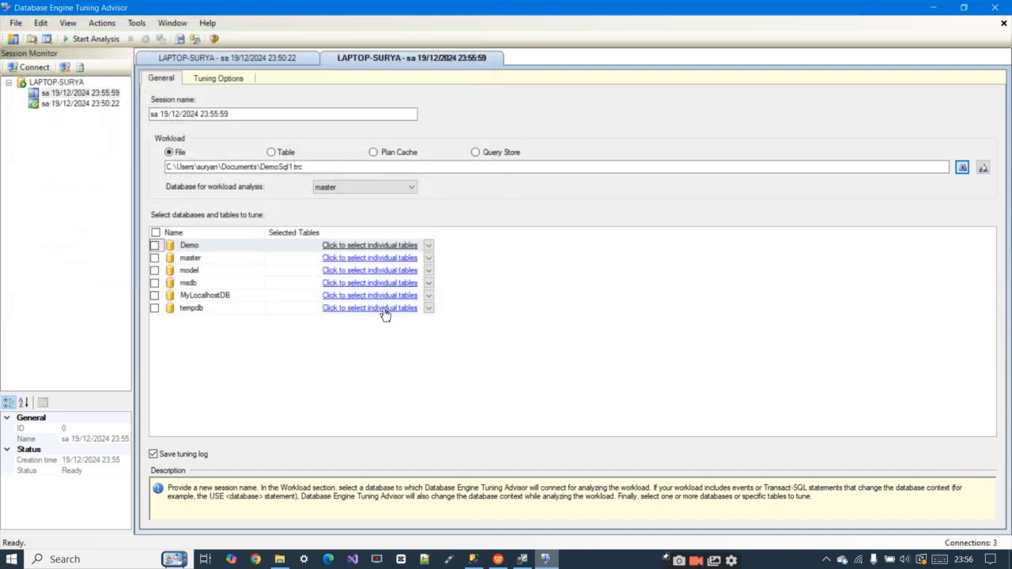
{"action": "left_click", "coordinate": [154, 245]}
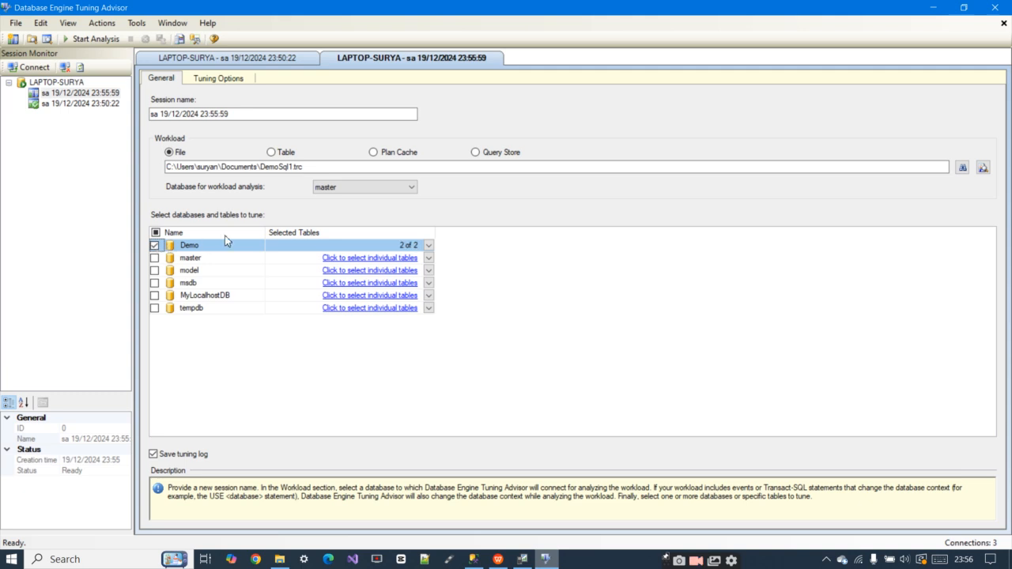
Enable the maximum space limit for recommendations in the advanced tuning options, then start the analysis
{"action": "left_click", "coordinate": [219, 82]}
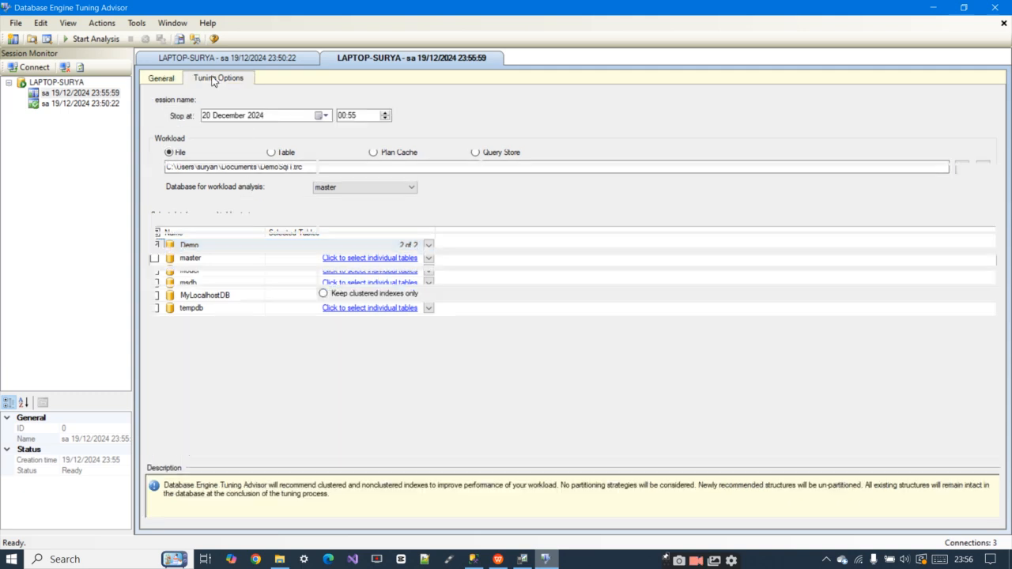
{"action": "left_click", "coordinate": [922, 104]}
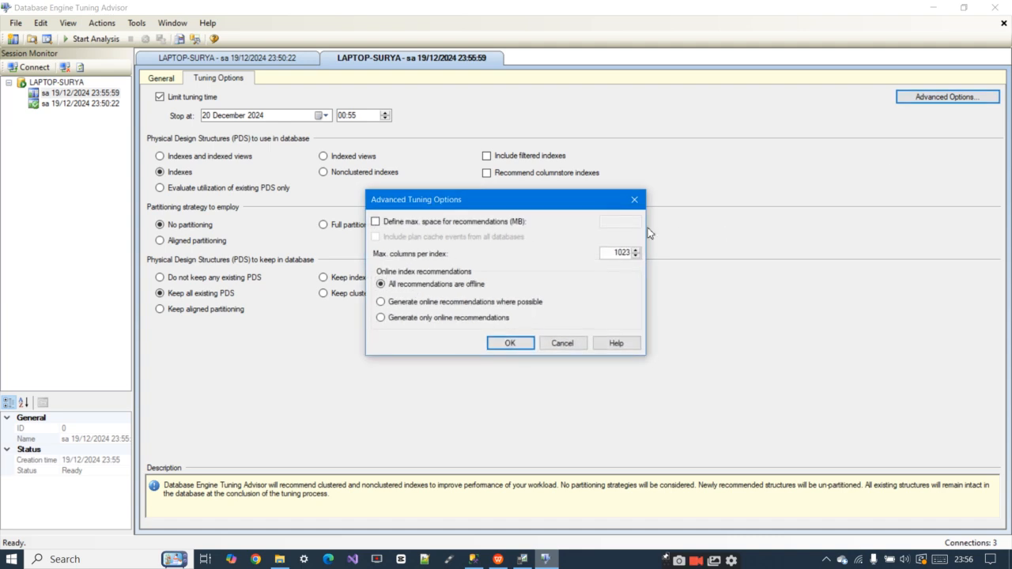
{"action": "left_click", "coordinate": [393, 223]}
{"action": "left_click", "coordinate": [519, 343]}
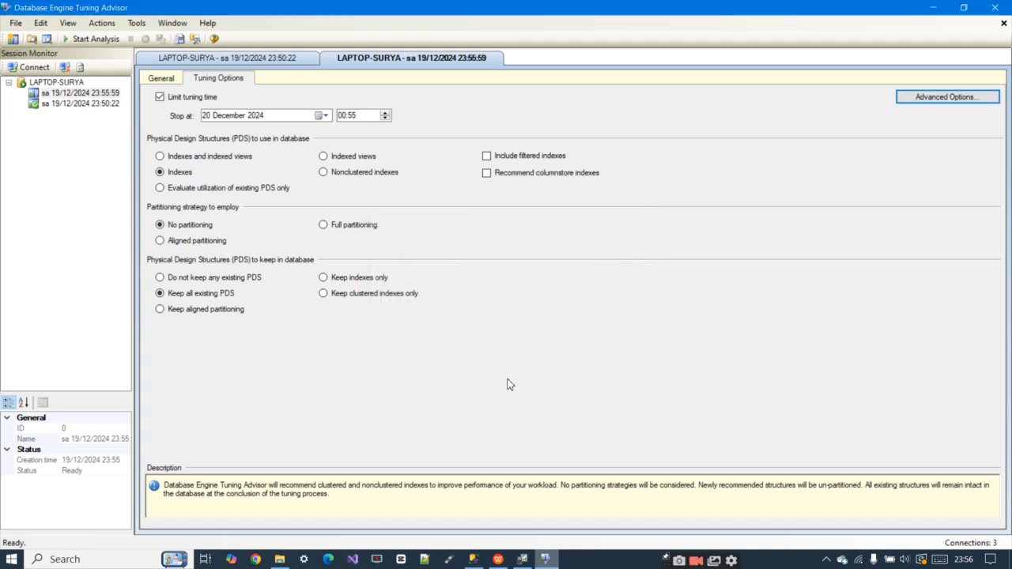
{"action": "left_click", "coordinate": [162, 79]}
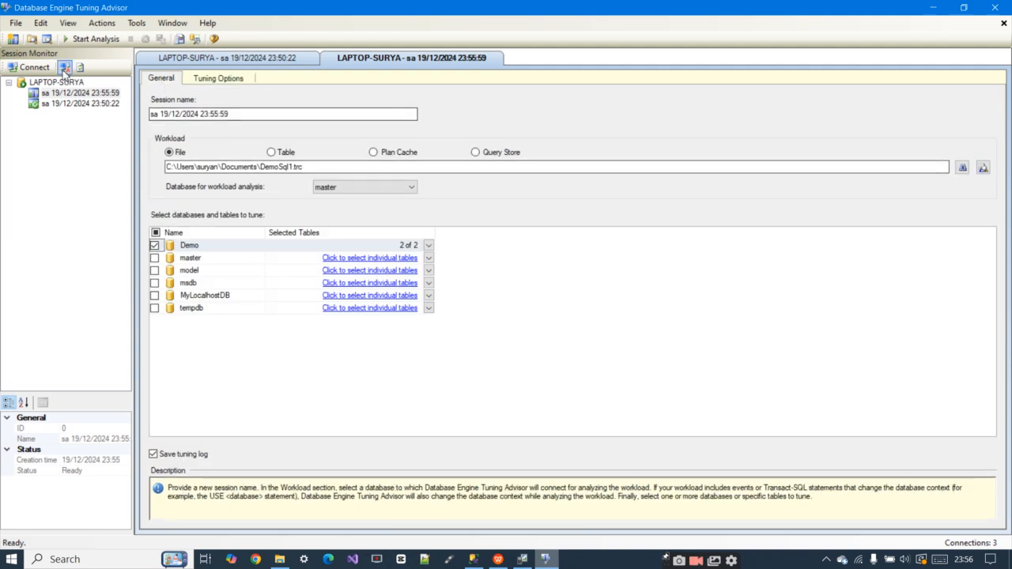
{"action": "left_click", "coordinate": [92, 39]}
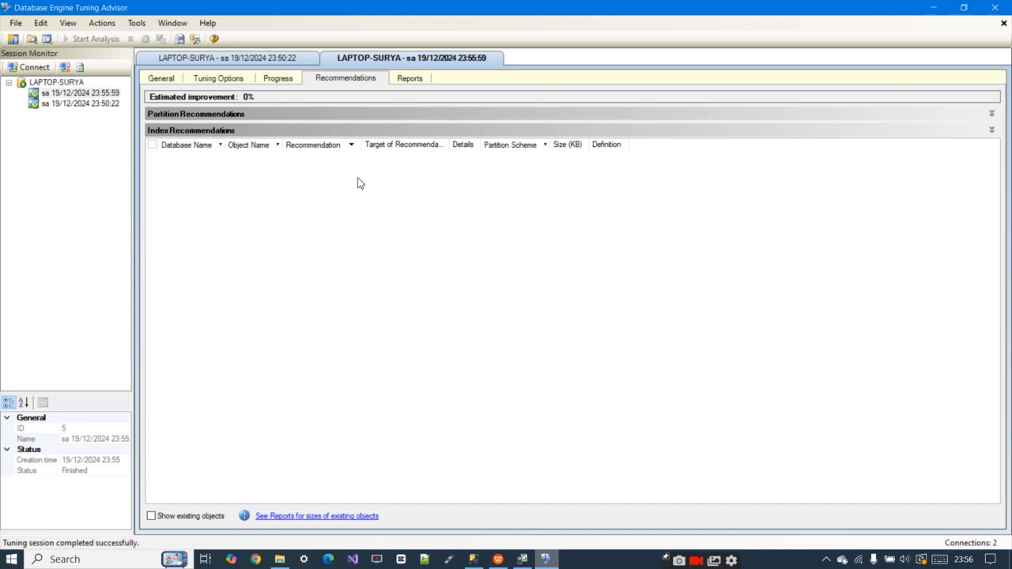
Review the new session's tuning progress and log, its index recommendations and the tuning summary report
{"action": "left_click", "coordinate": [276, 79]}
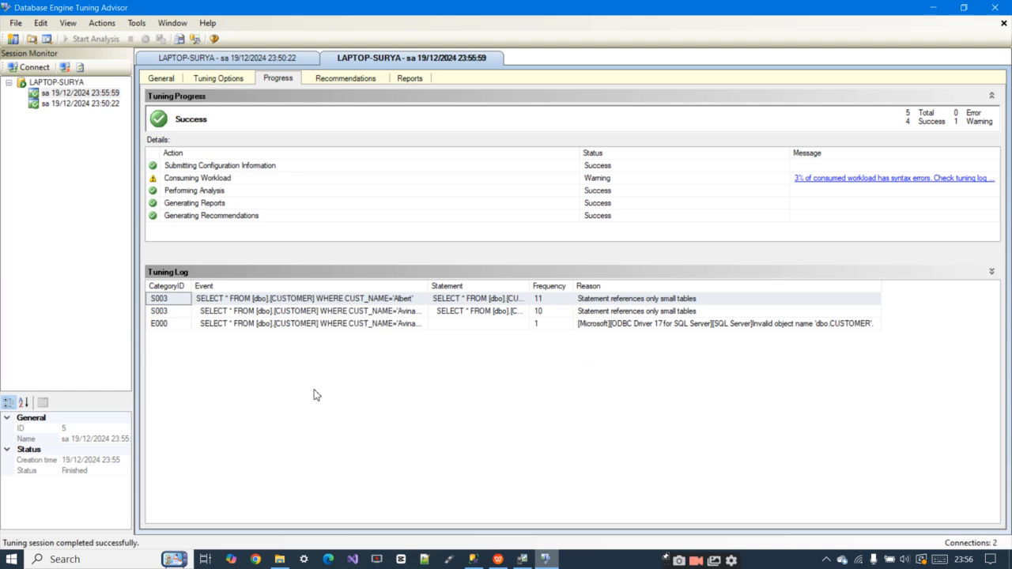
{"action": "left_click", "coordinate": [219, 79]}
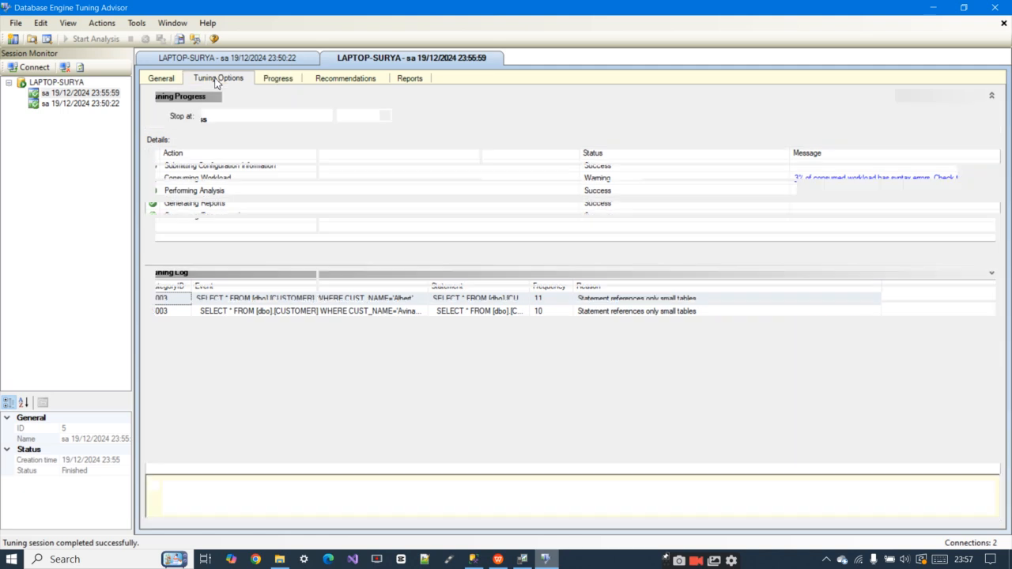
{"action": "left_click", "coordinate": [325, 80]}
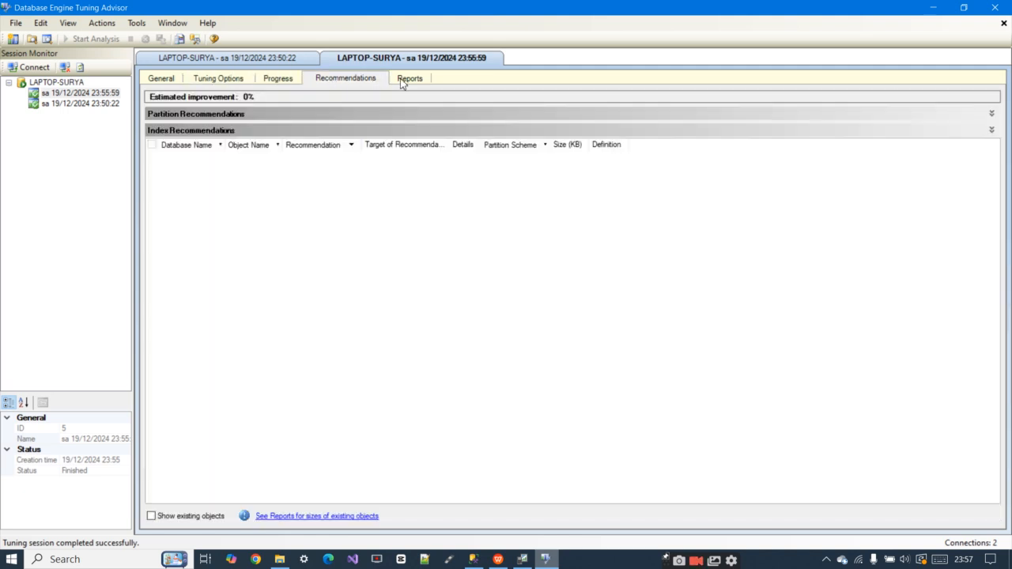
{"action": "left_click", "coordinate": [400, 78]}
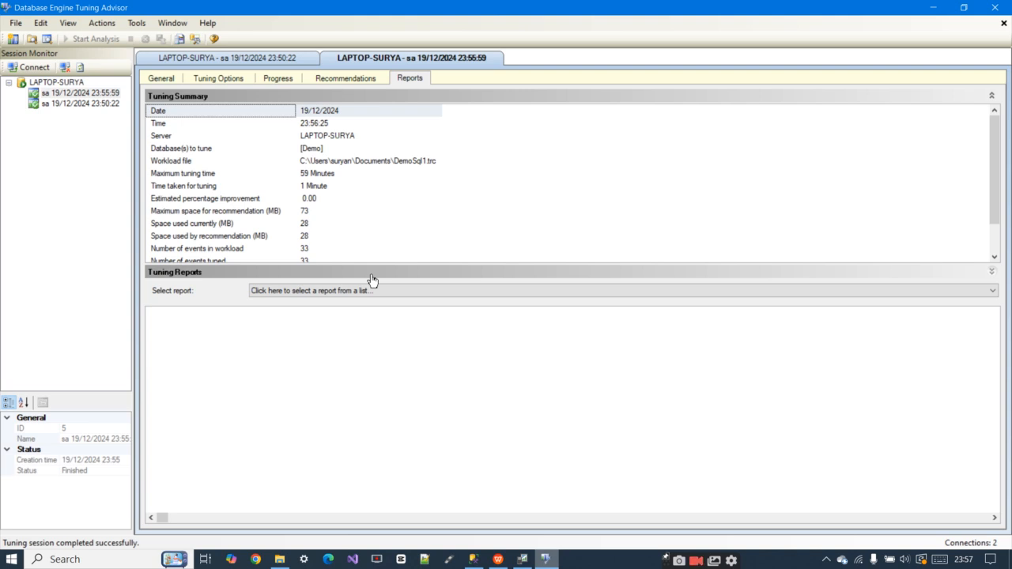
Switch to the presentation Sql - Copy.pptx in WPS Office
{"action": "left_click", "coordinate": [498, 559]}
{"action": "left_click", "coordinate": [674, 334]}
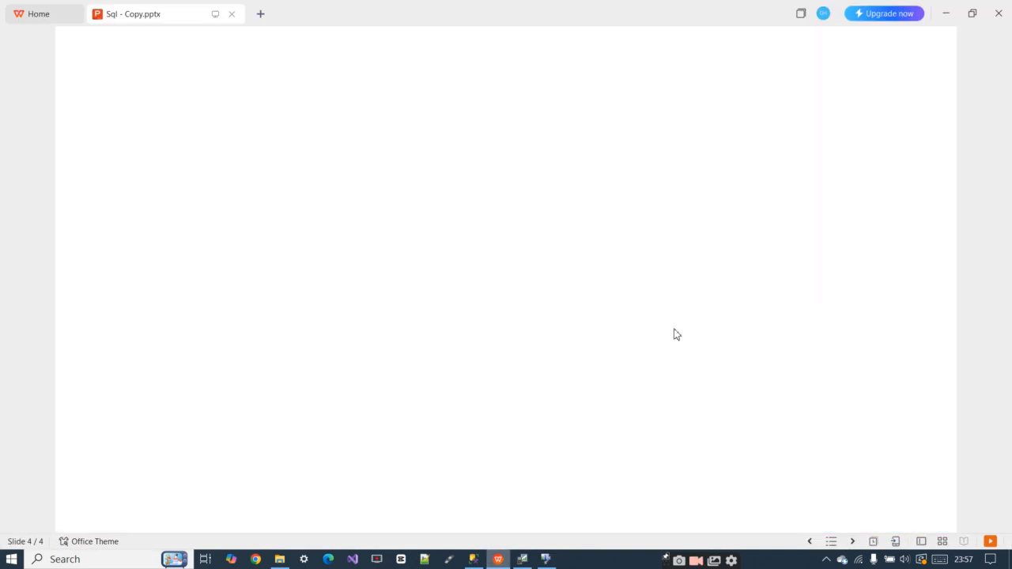